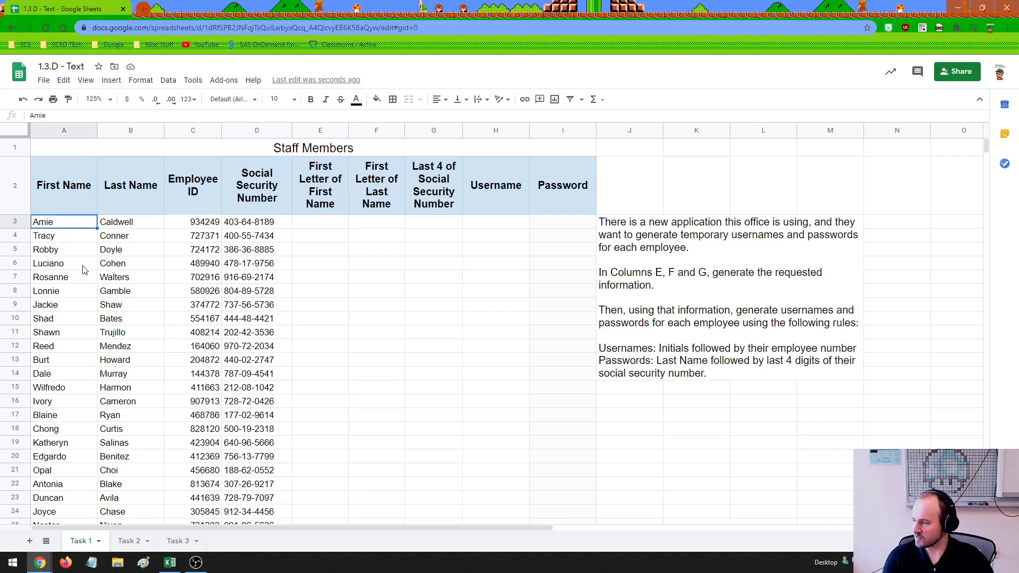
# - Review the staff table's data columns A to D, the empty columns E to I, and the task instructions beside the table
pyautogui.click(57, 129)
pyautogui.click(118, 133)
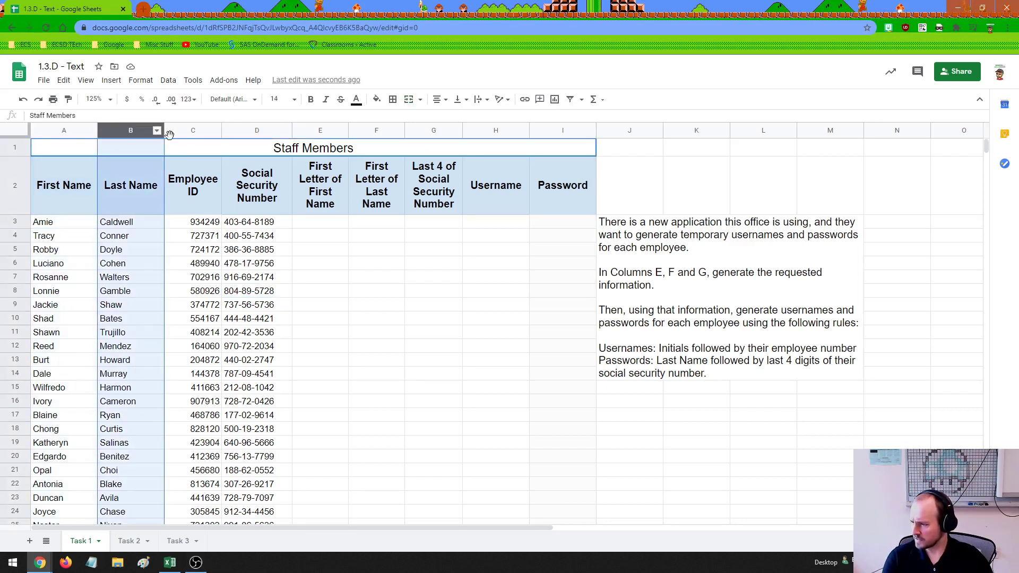
pyautogui.click(191, 134)
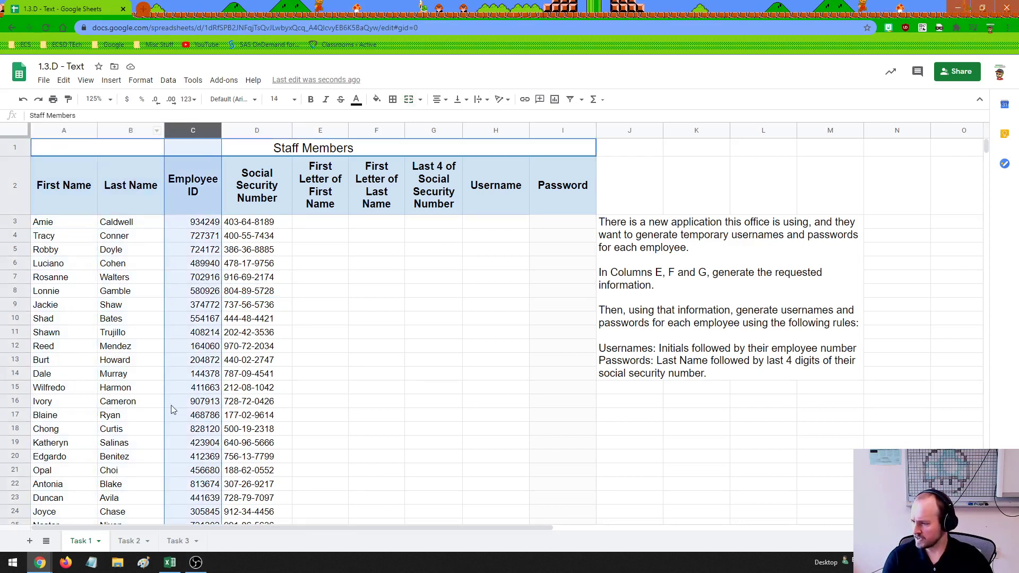
pyautogui.click(255, 131)
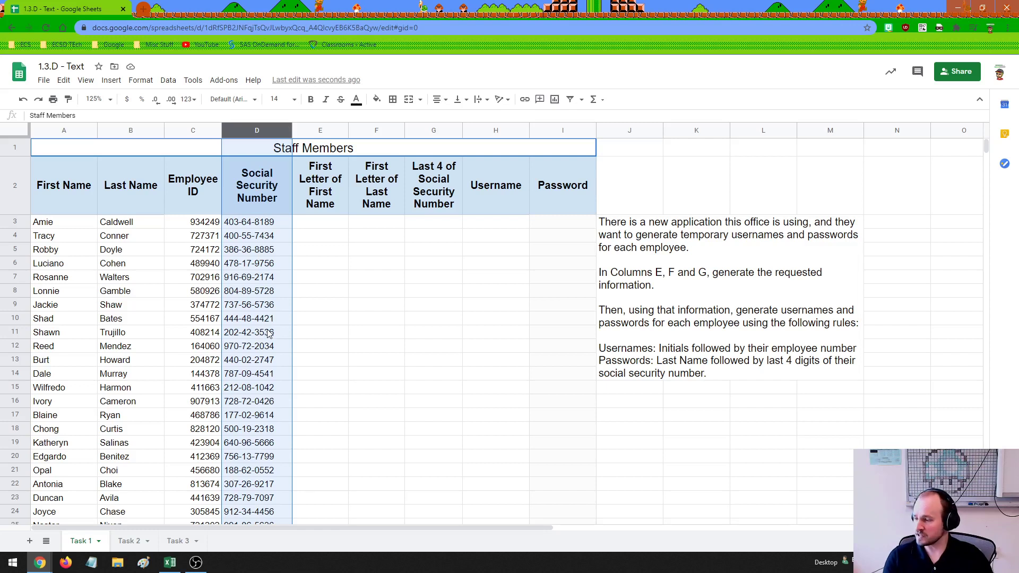
pyautogui.moveTo(328, 131); pyautogui.dragTo(551, 133)
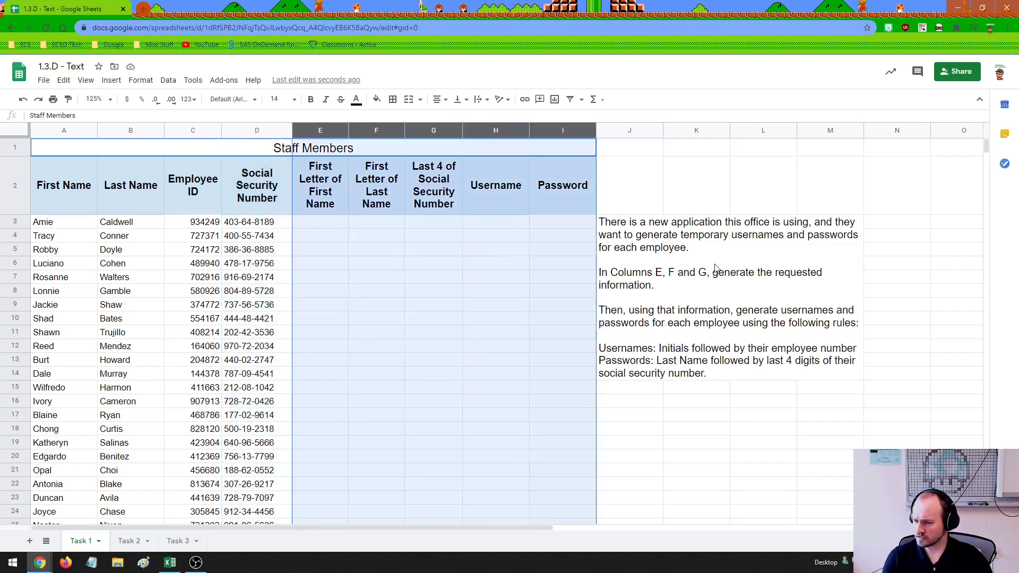
pyautogui.click(765, 263)
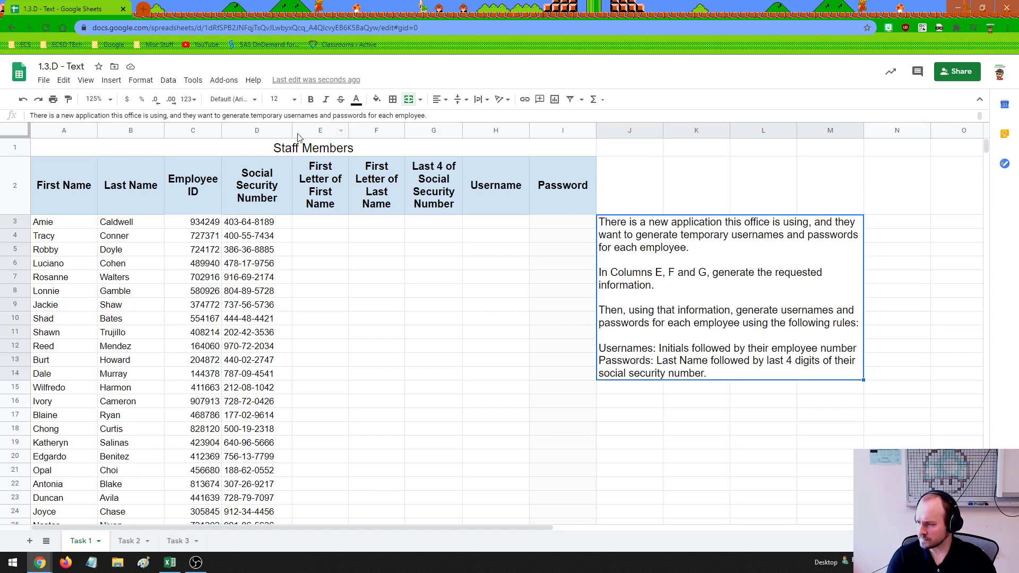
pyautogui.click(328, 198)
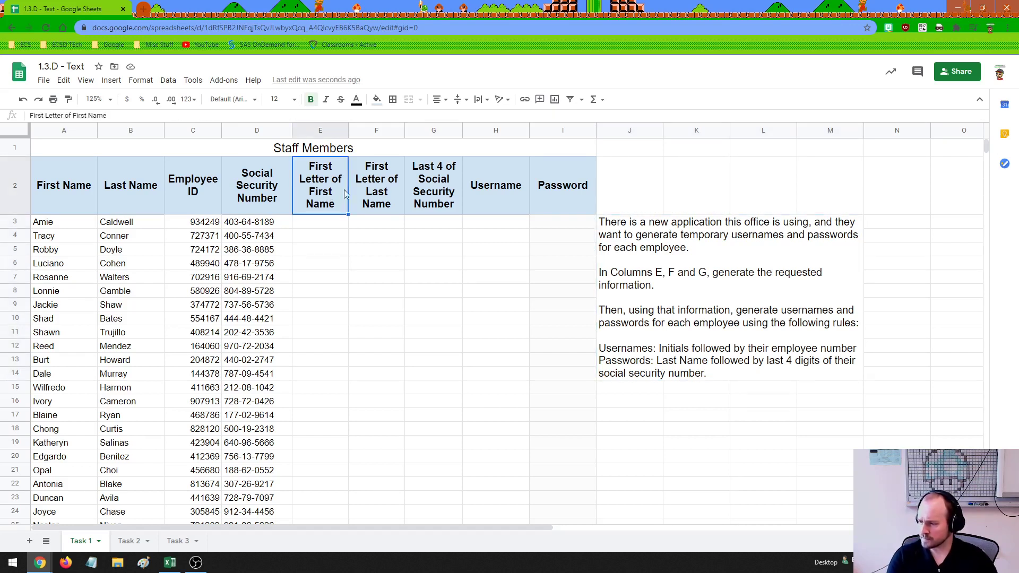
pyautogui.click(386, 190)
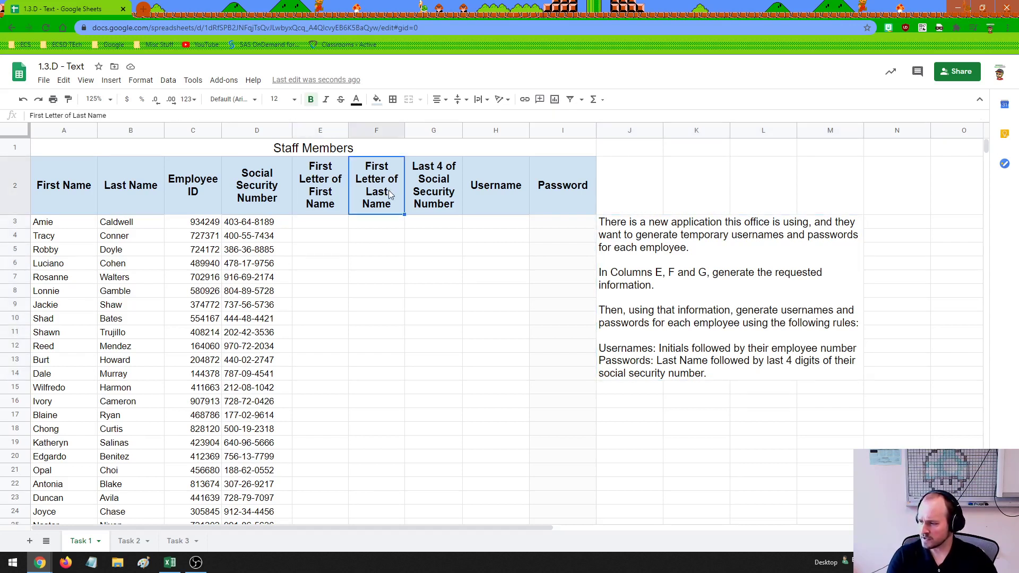
pyautogui.click(433, 209)
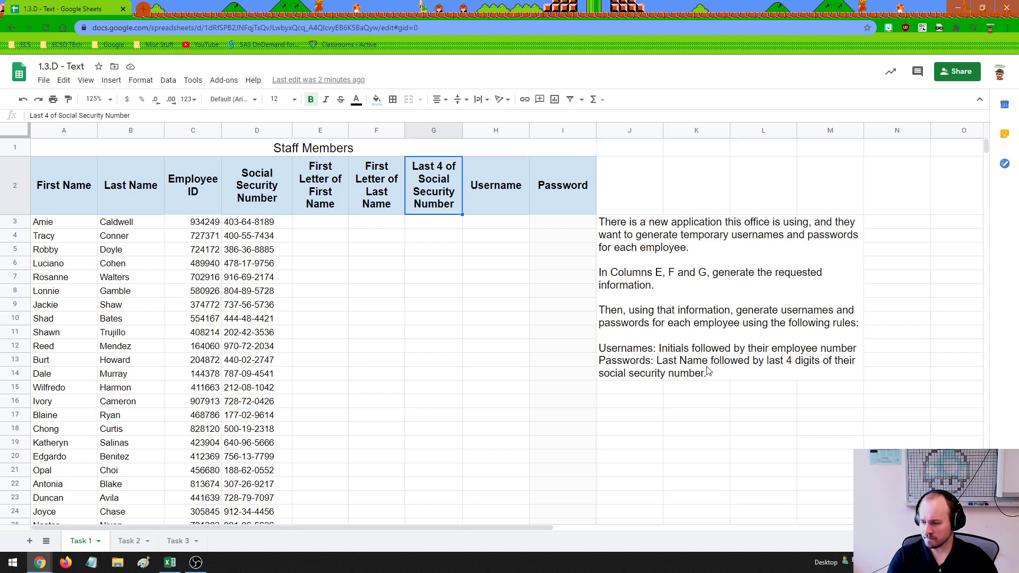
pyautogui.click(830, 374)
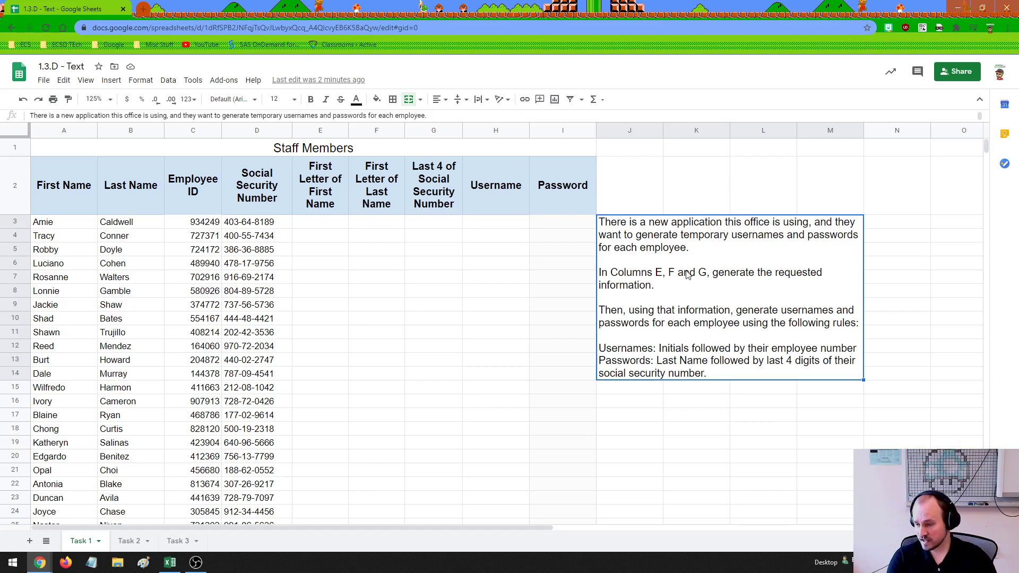
pyautogui.doubleClick(791, 237)
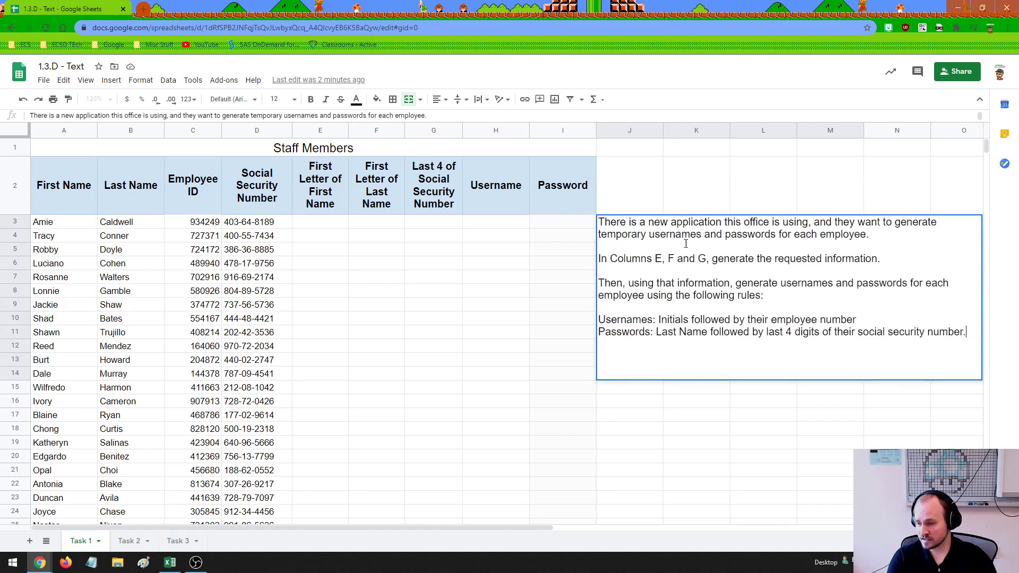
pyautogui.moveTo(601, 237); pyautogui.dragTo(648, 237)
pyautogui.click(649, 247)
pyautogui.click(679, 190)
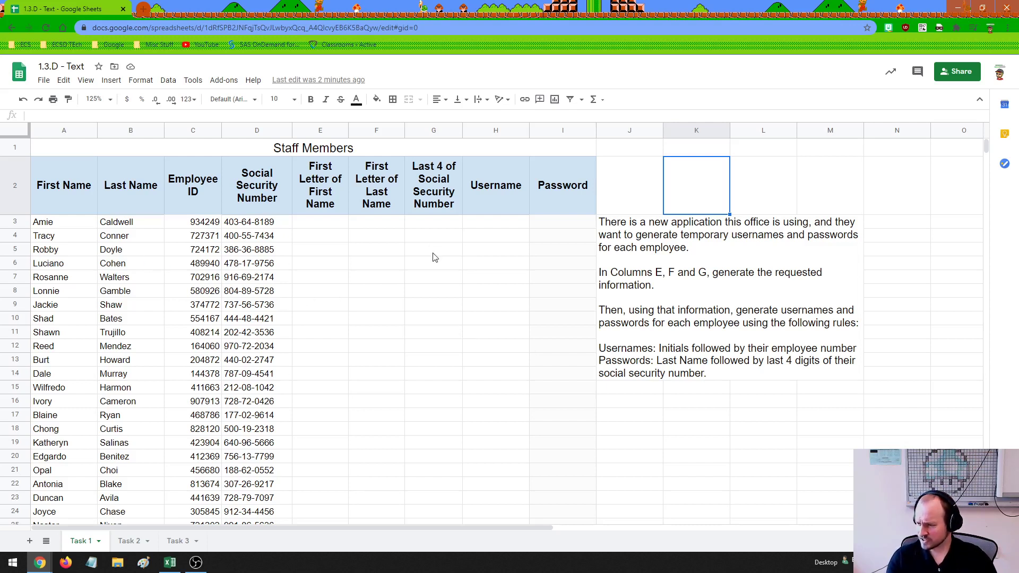
# - Enter the formula =left(A3,1) in E3 to extract the first letter of the first name
pyautogui.click(326, 223)
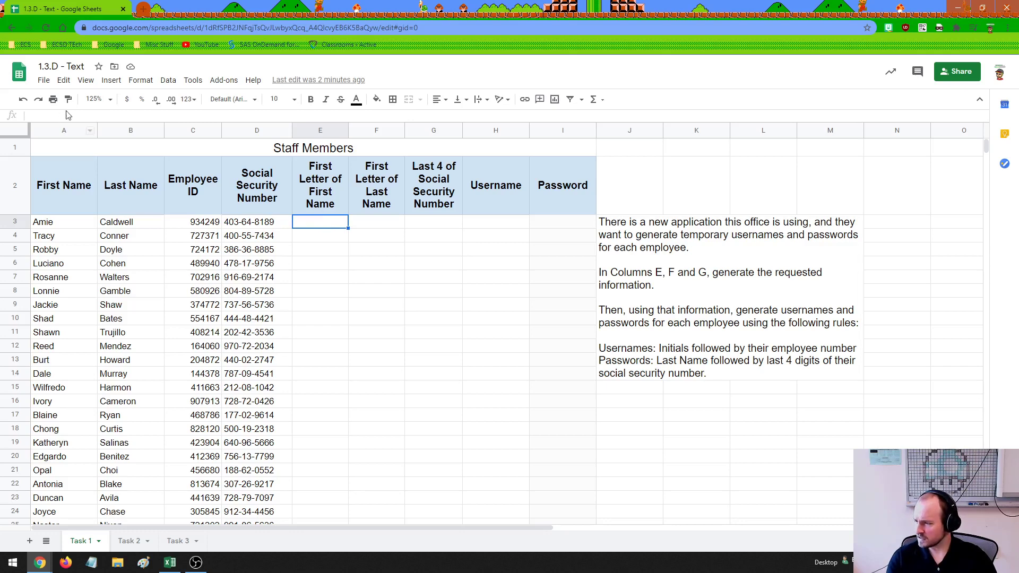
pyautogui.click(96, 99)
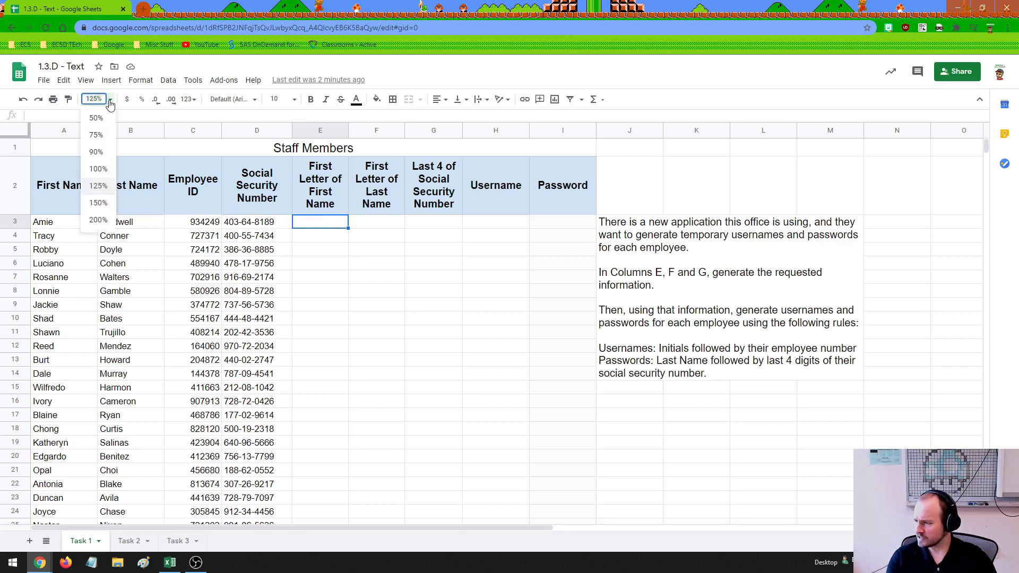
pyautogui.click(100, 203)
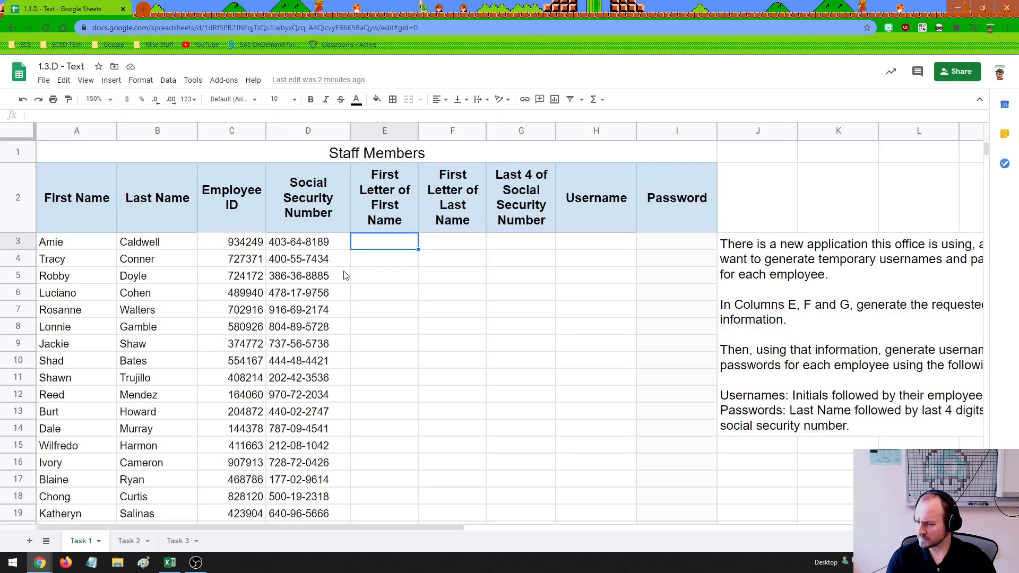
pyautogui.click(111, 100)
pyautogui.click(97, 220)
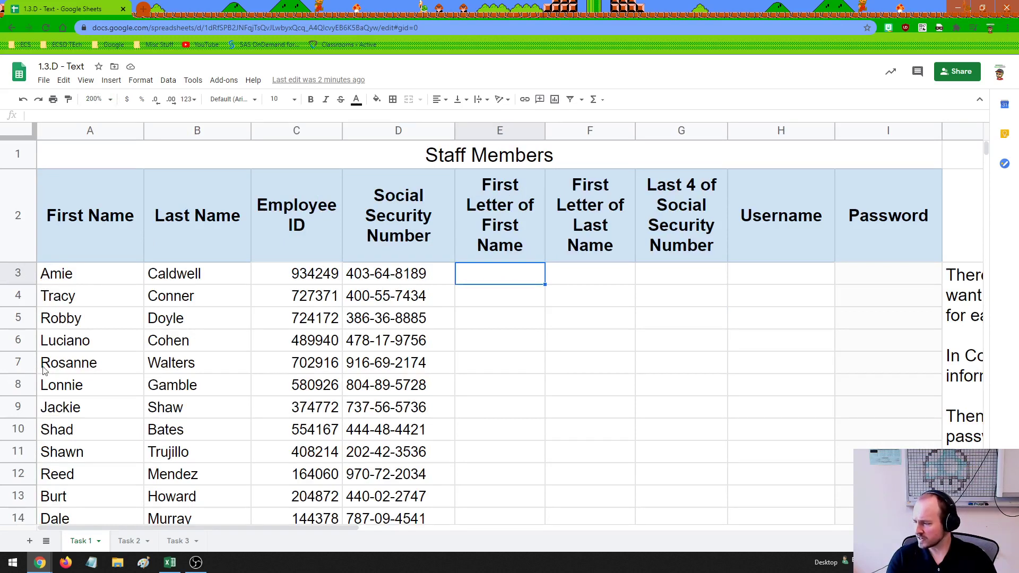
pyautogui.doubleClick(499, 274)
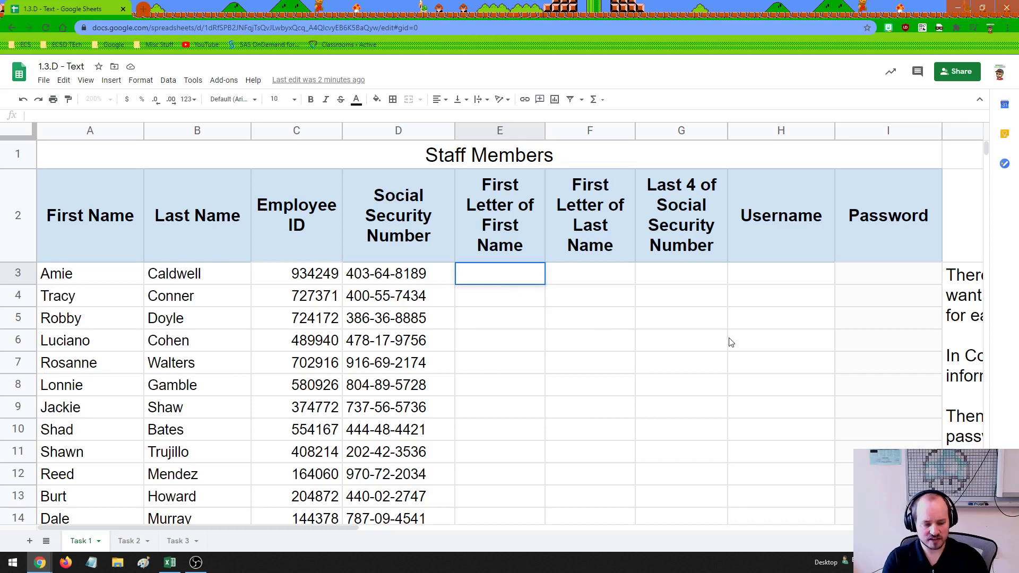
pyautogui.write('=')
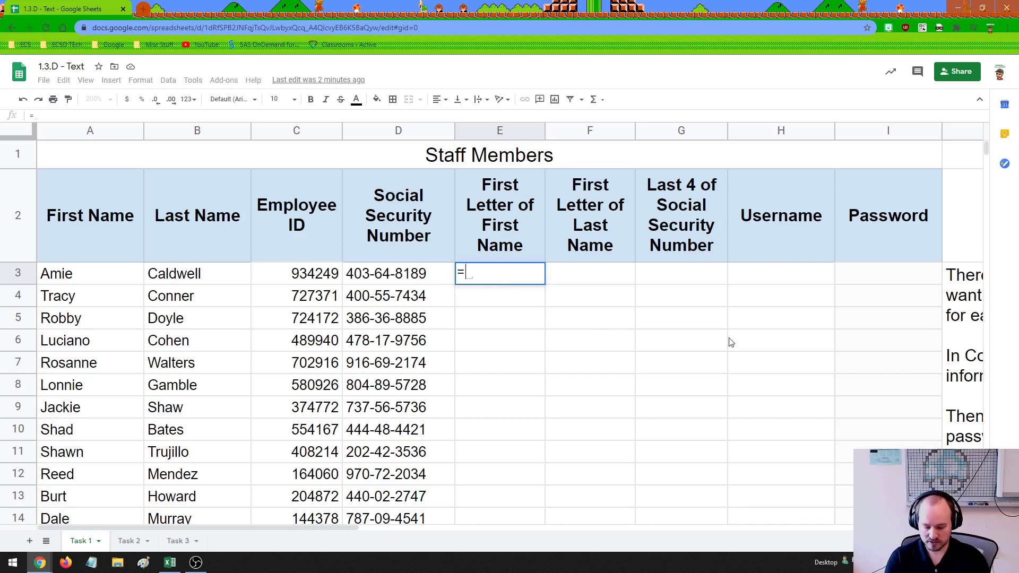
pyautogui.write('left(')
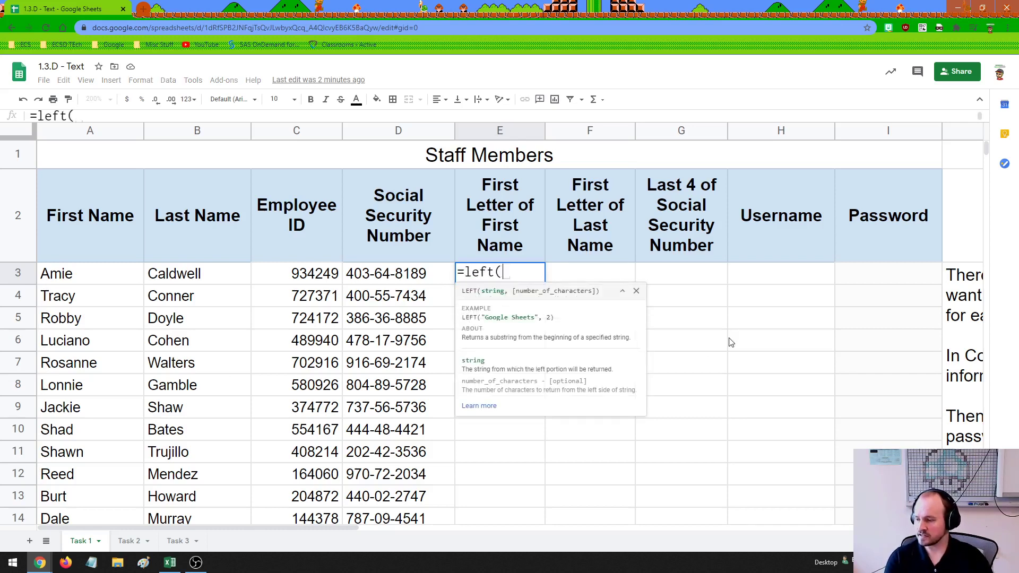
pyautogui.click(93, 275)
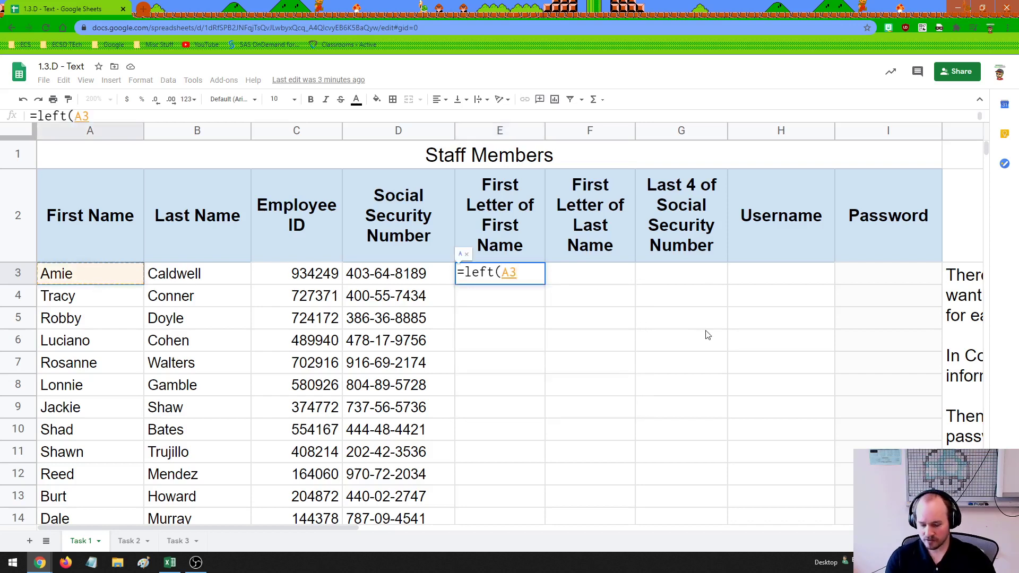
pyautogui.write(',')
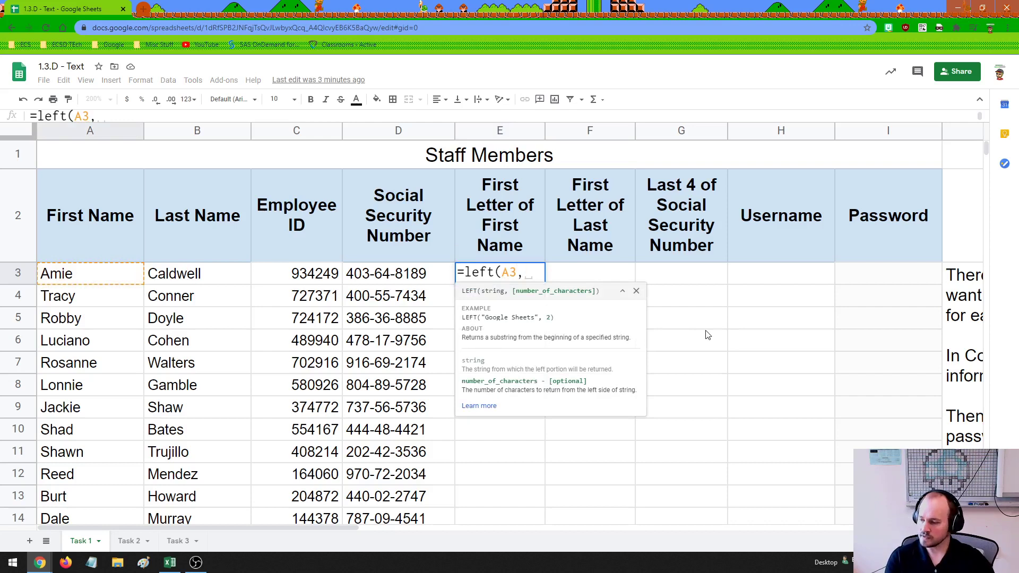
pyautogui.write('1')
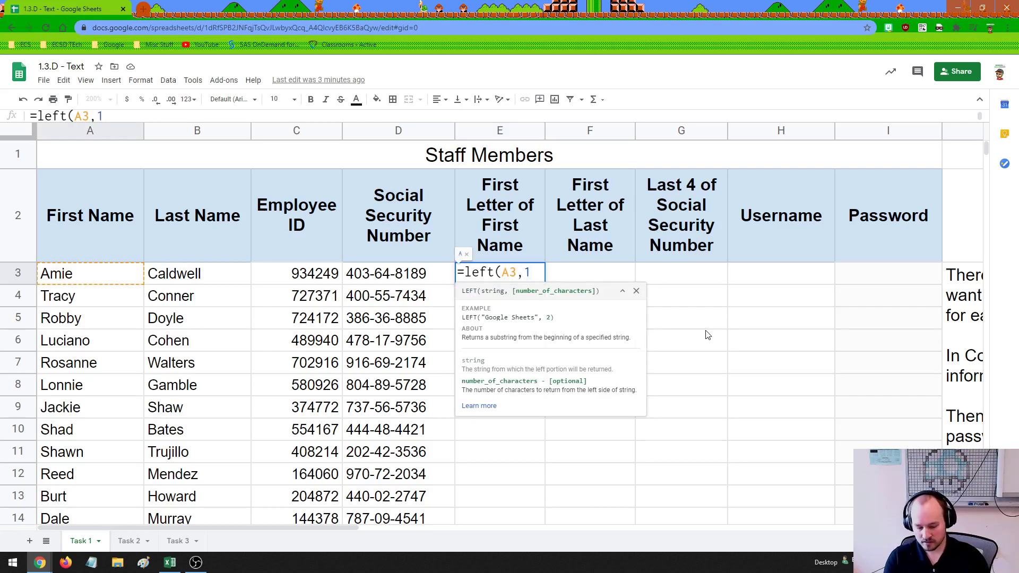
pyautogui.write(')')
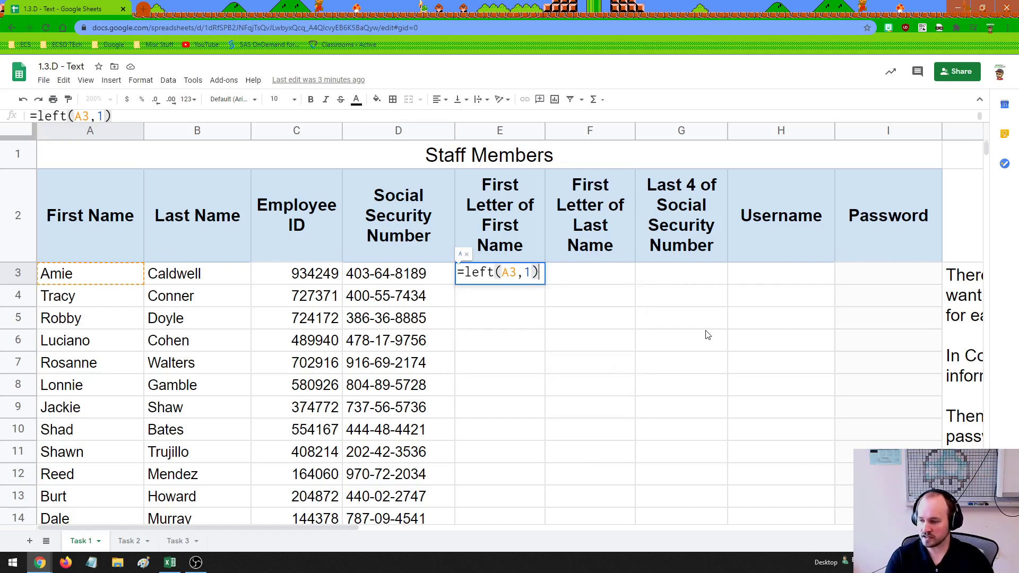
pyautogui.press('Return')
# - Fill the formula in E3 down to E7 and check the letters against the first names in A3 to A7
pyautogui.click(507, 282)
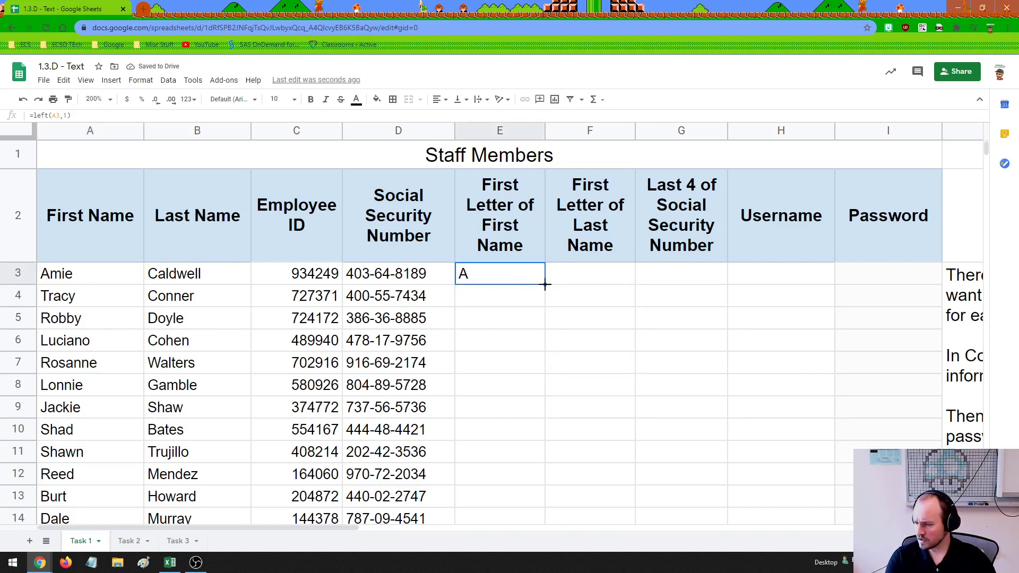
pyautogui.moveTo(545, 285); pyautogui.dragTo(541, 373)
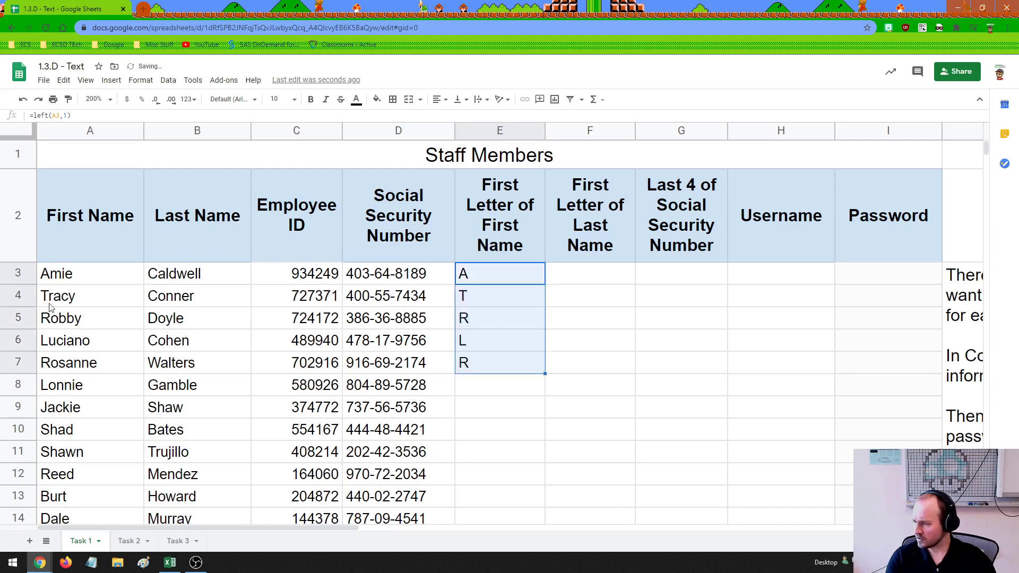
pyautogui.click(58, 278)
pyautogui.click(54, 299)
pyautogui.click(51, 320)
pyautogui.click(51, 344)
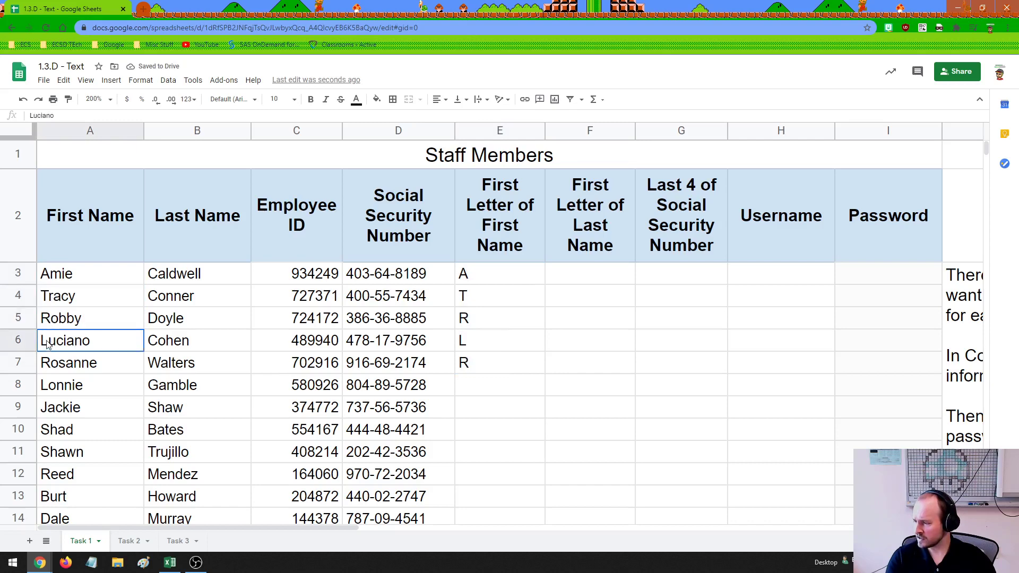
pyautogui.click(57, 366)
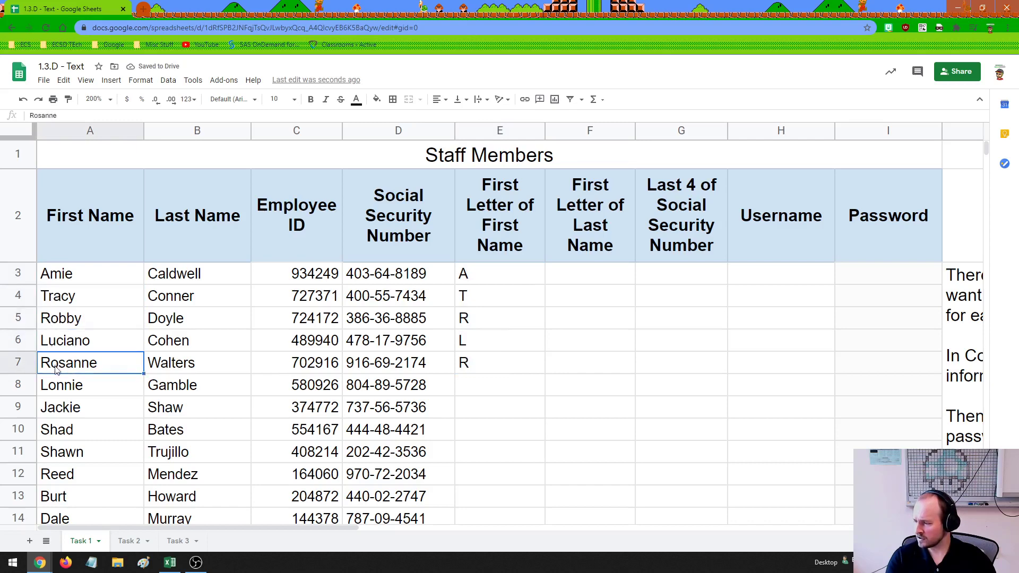
# - Extend the first-letter formula down the rest of column E and into column F for the last names
pyautogui.click(503, 361)
pyautogui.moveTo(545, 373); pyautogui.dragTo(520, 385)
pyautogui.scroll(15, 542, 357)
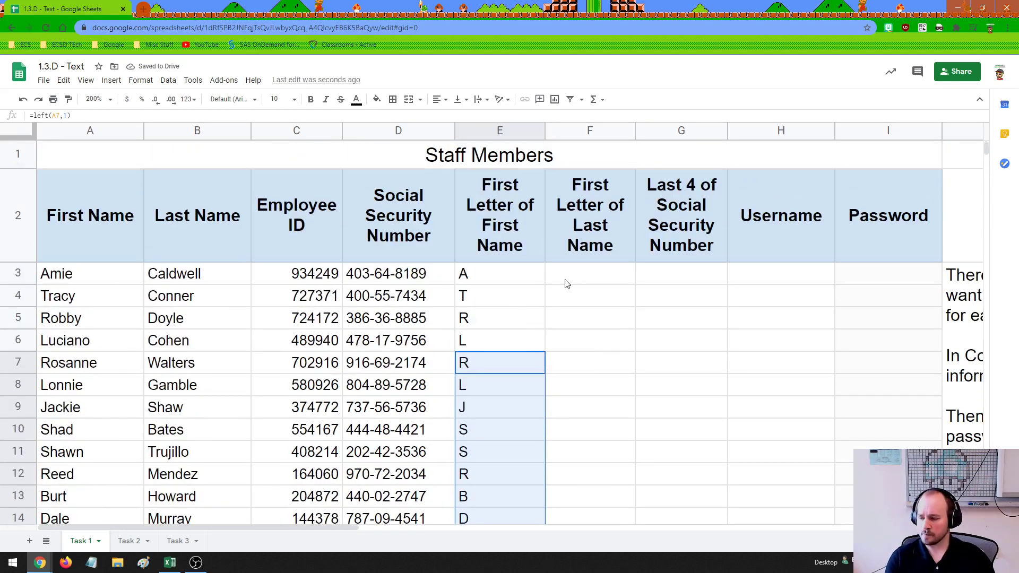
pyautogui.click(492, 278)
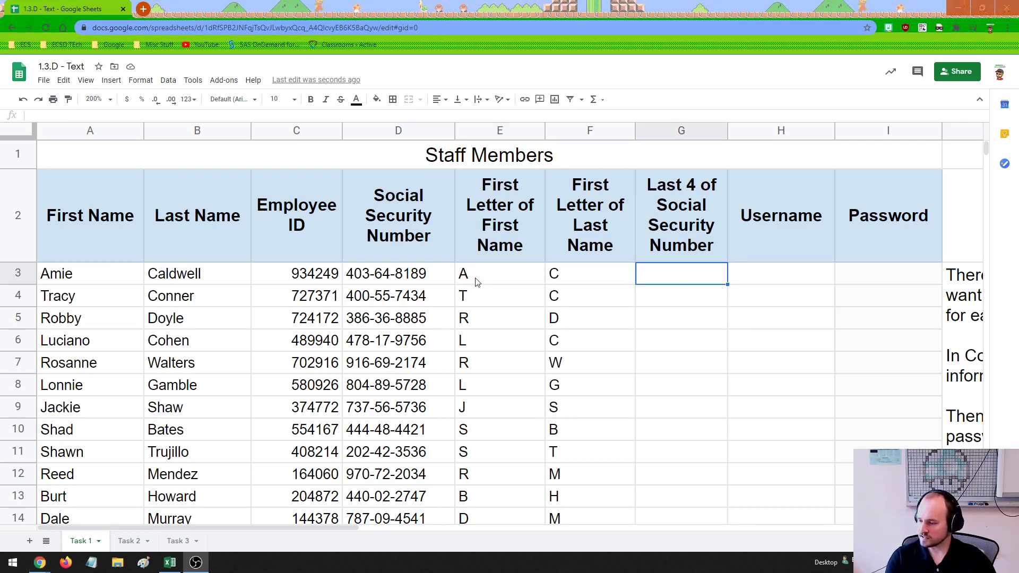
# - Enter the formula =right(D3,4) in G3 to extract the last four digits of the Social Security Number
pyautogui.click(503, 276)
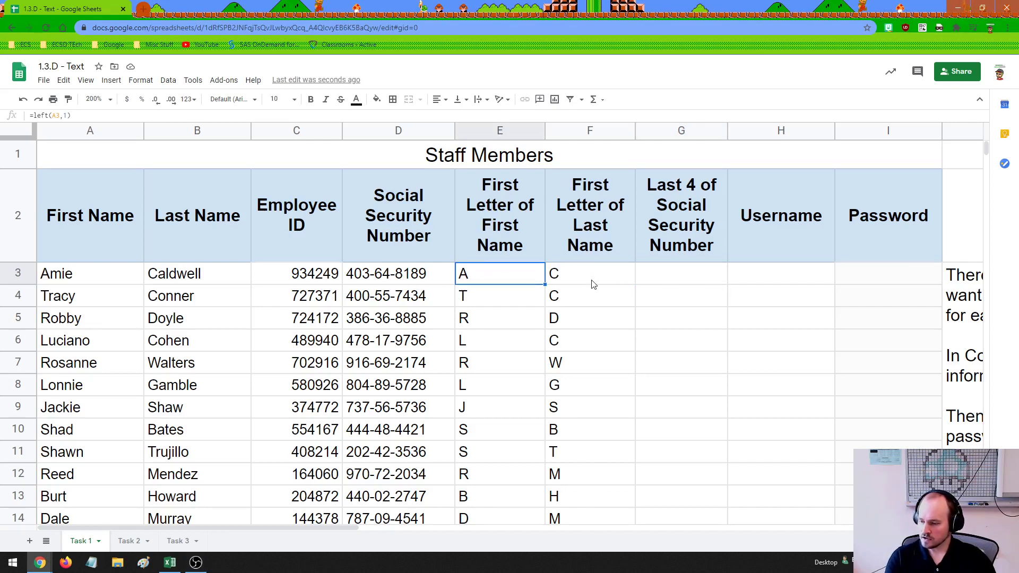
pyautogui.moveTo(305, 528); pyautogui.dragTo(456, 528)
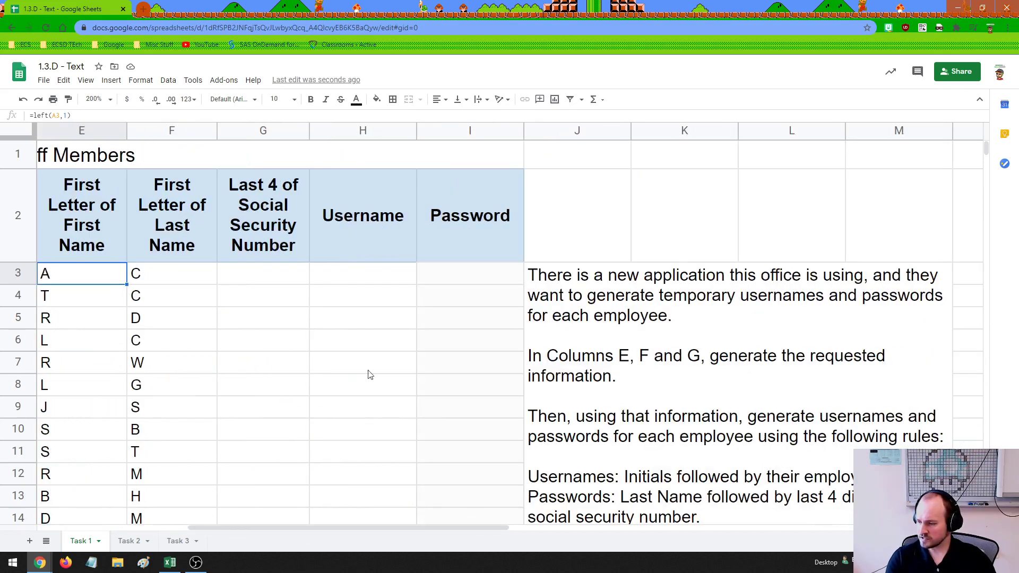
pyautogui.click(263, 209)
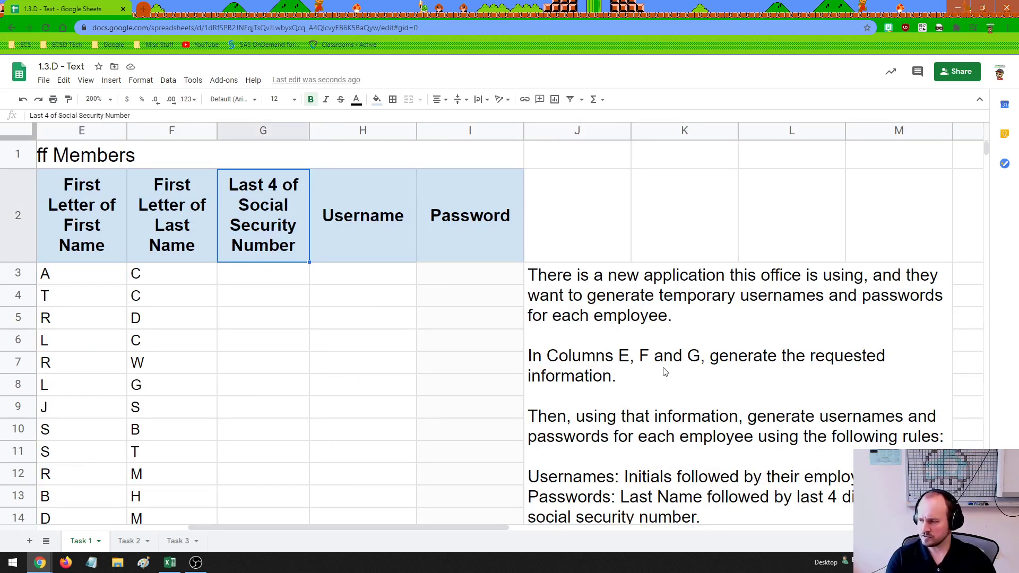
pyautogui.scroll(-1, 665, 373)
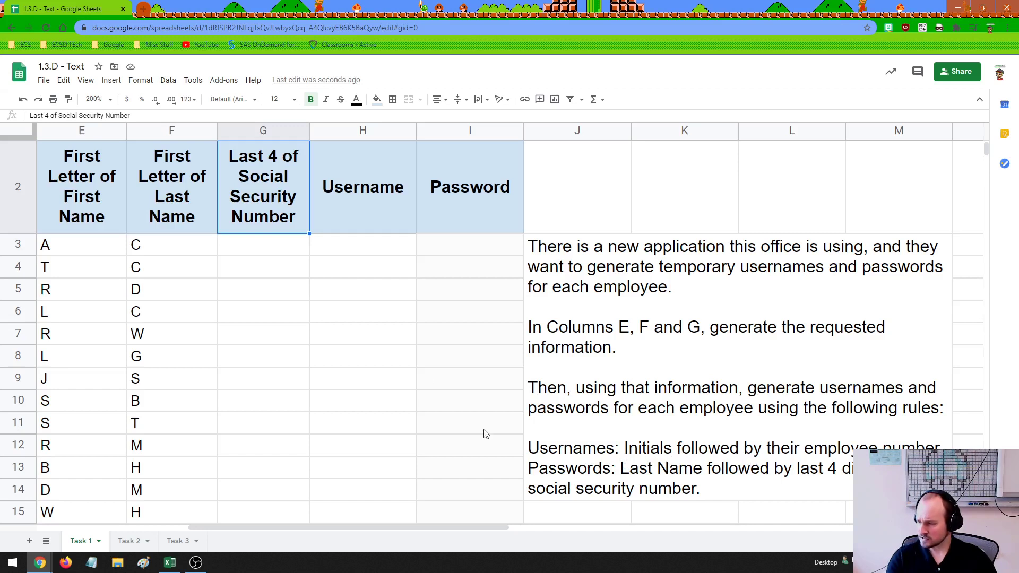
pyautogui.click(265, 246)
pyautogui.moveTo(379, 526); pyautogui.dragTo(260, 518)
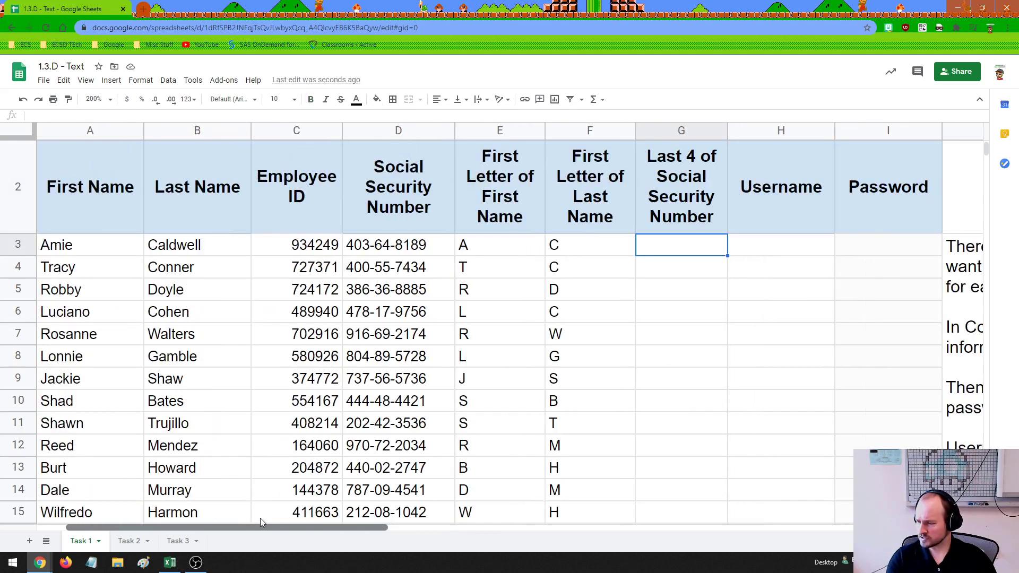
pyautogui.doubleClick(664, 253)
pyautogui.write('=')
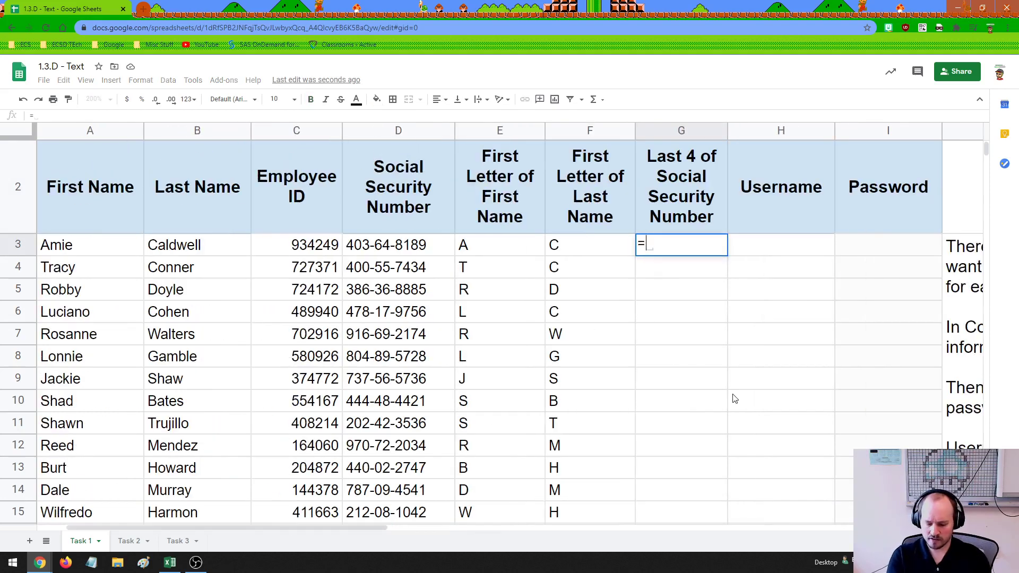
pyautogui.write('right(')
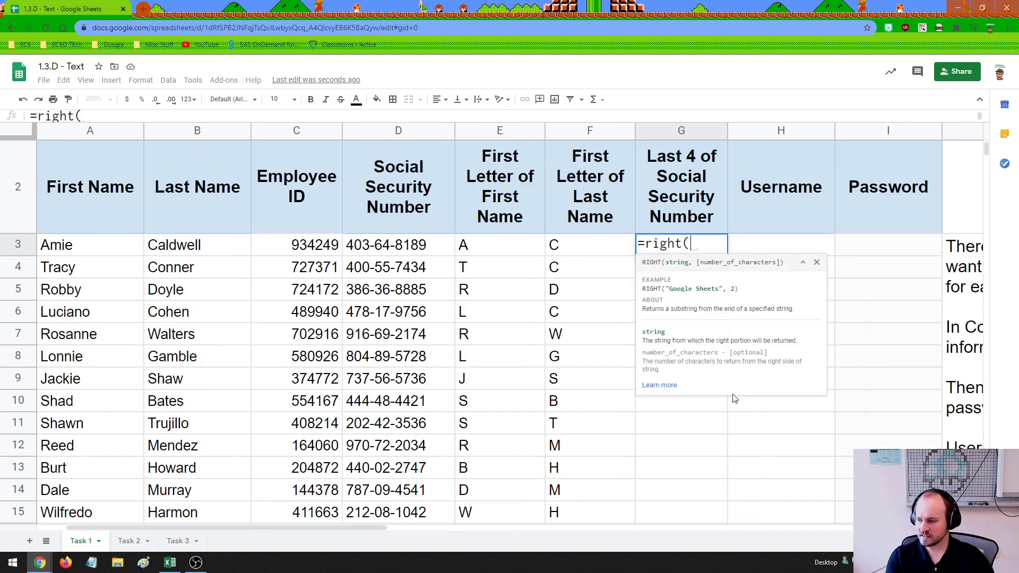
pyautogui.click(413, 250)
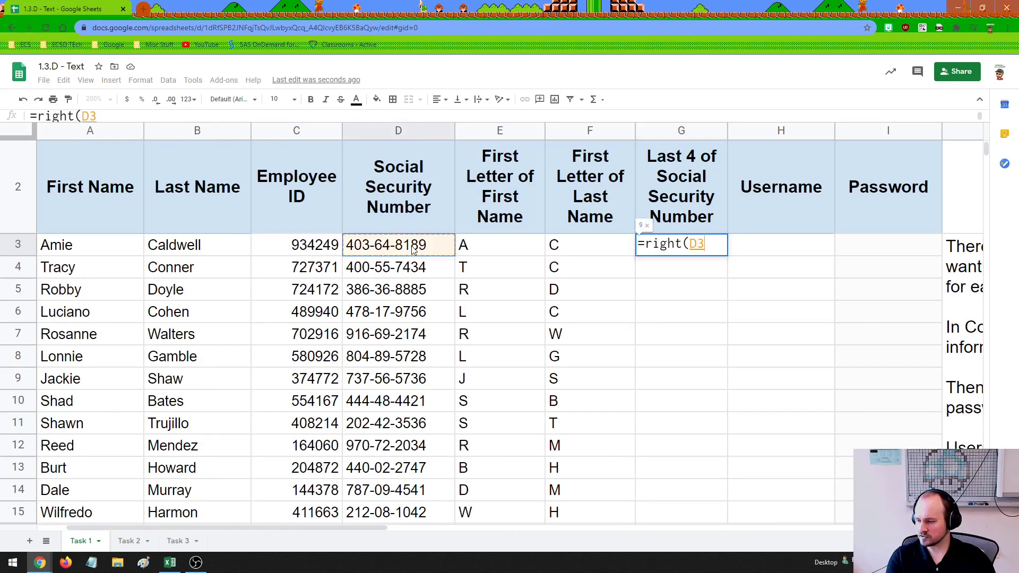
pyautogui.write(',')
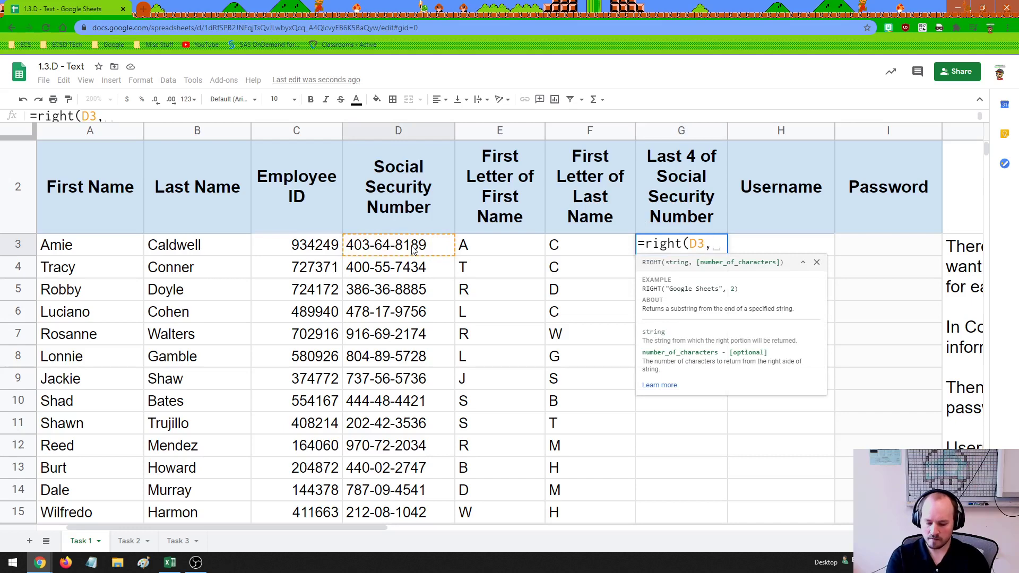
pyautogui.write('4)')
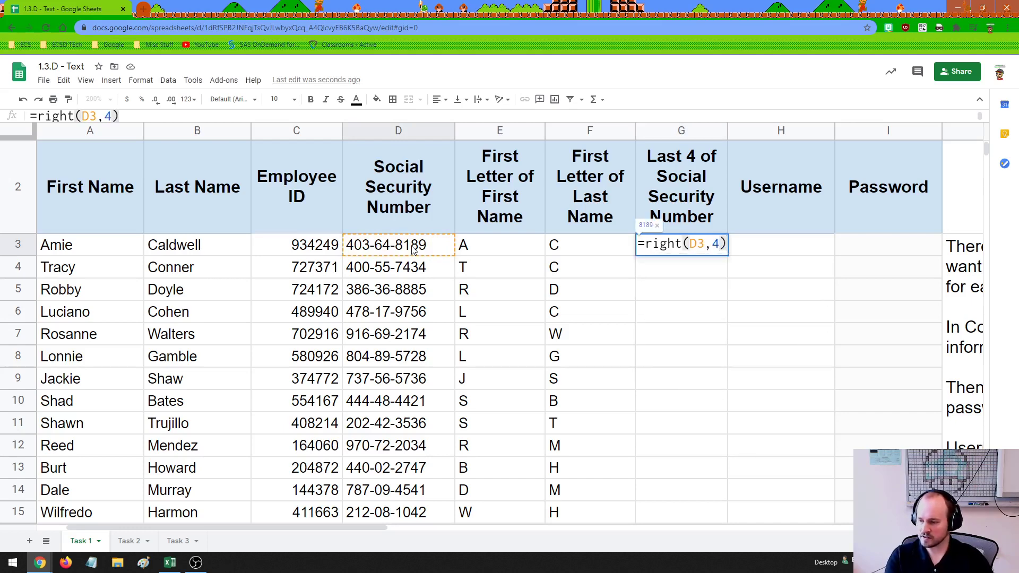
pyautogui.press('Return')
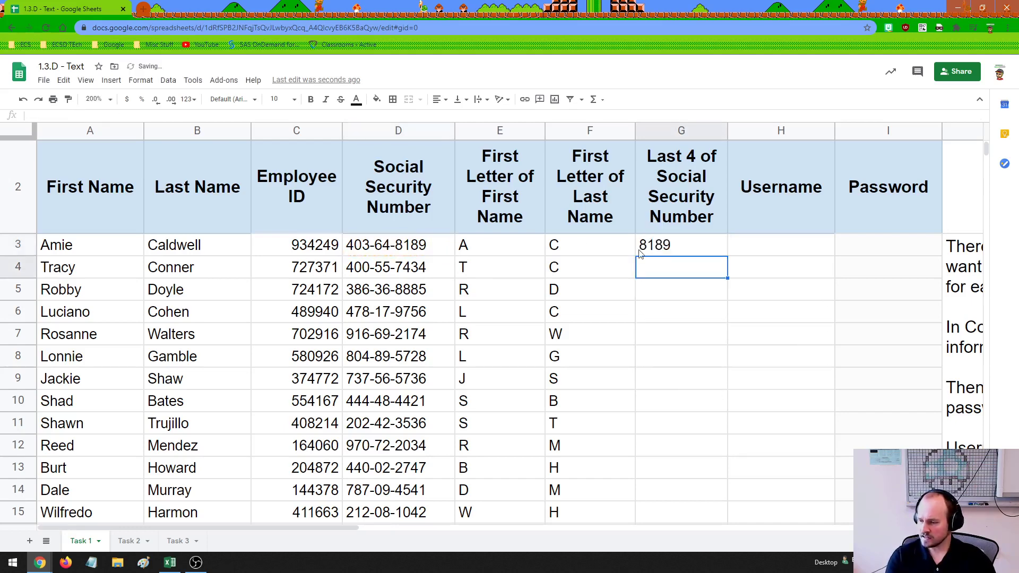
# - Fill the formula in G3 down the rest of column G and check the copied formulas in G4 to G7
pyautogui.click(659, 253)
pyautogui.moveTo(727, 255); pyautogui.dragTo(715, 475)
pyautogui.scroll(15, 714, 475)
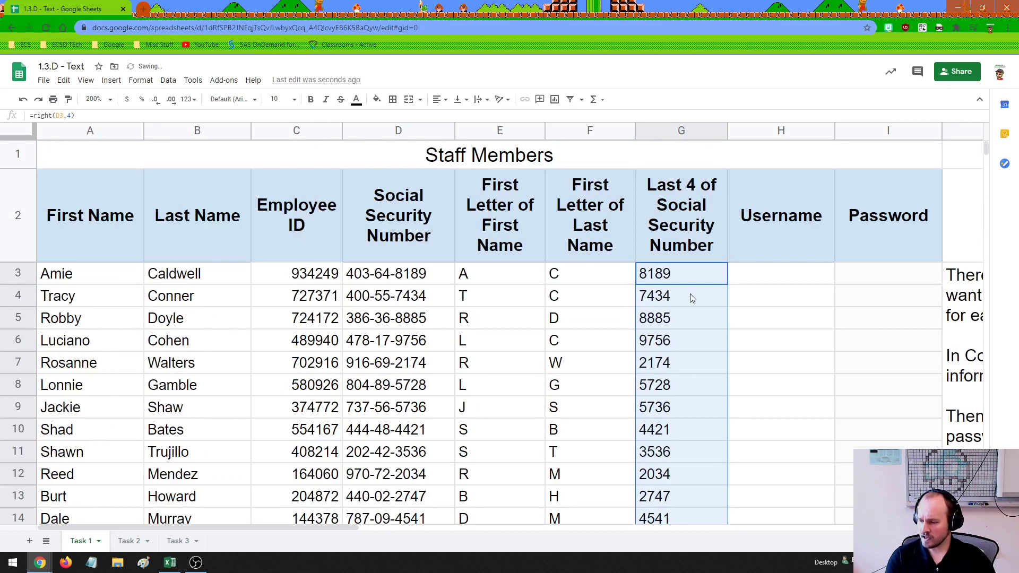
pyautogui.click(690, 297)
pyautogui.click(685, 320)
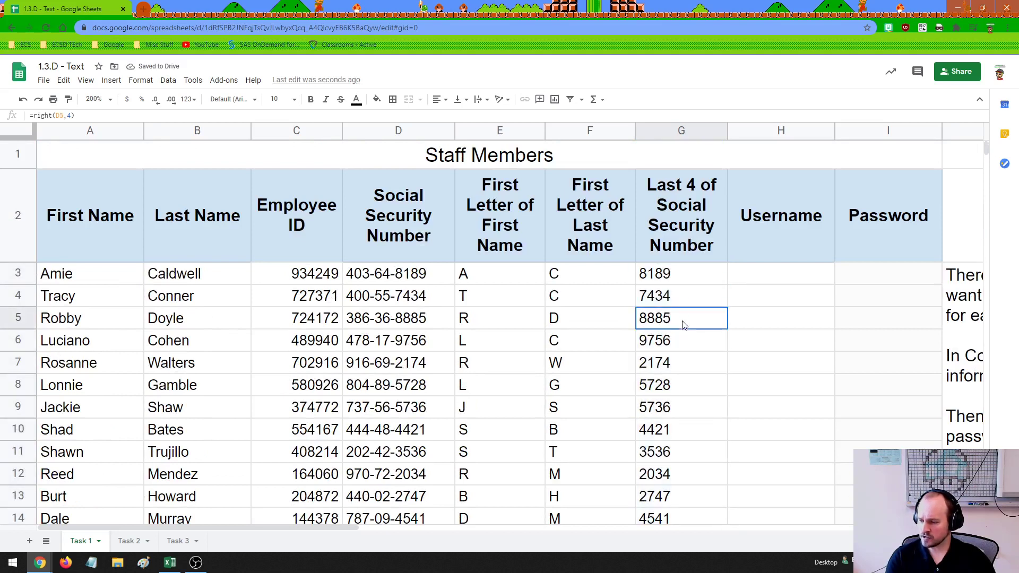
pyautogui.click(686, 352)
pyautogui.click(695, 369)
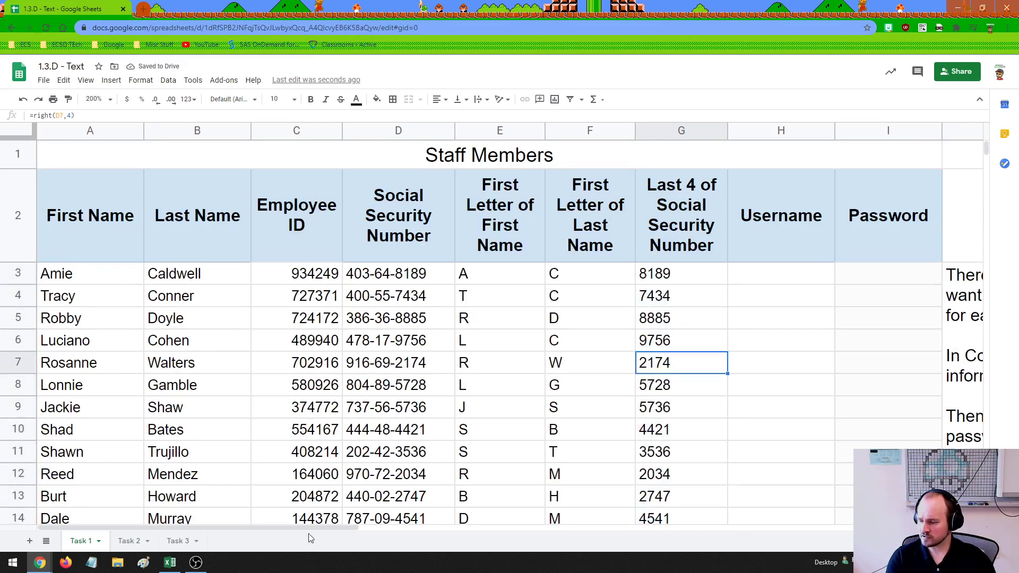
# - Review the username and password rules in the task instructions and locate the initials and employee ID in row 3
pyautogui.click(502, 456)
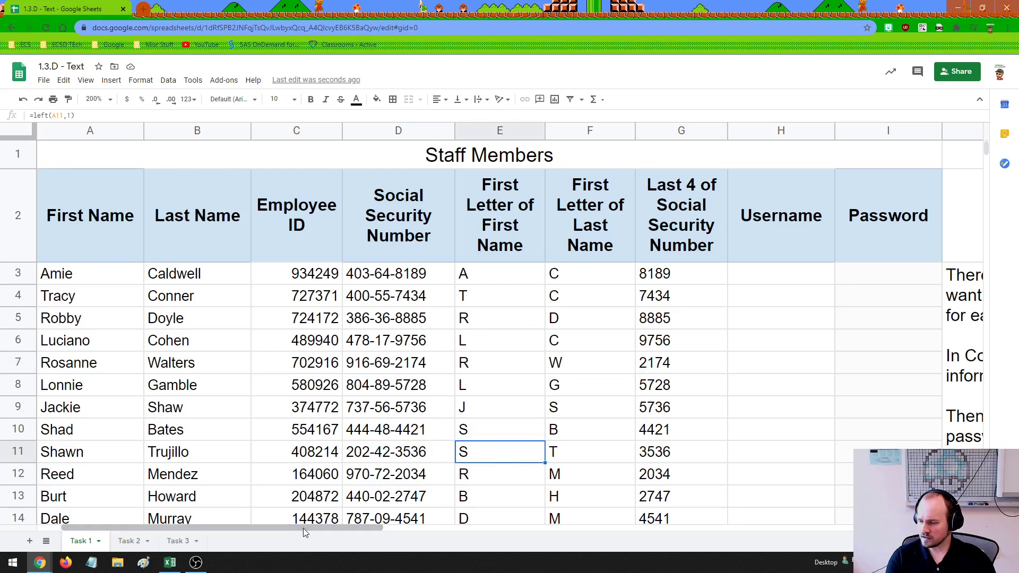
pyautogui.moveTo(292, 527); pyautogui.dragTo(387, 534)
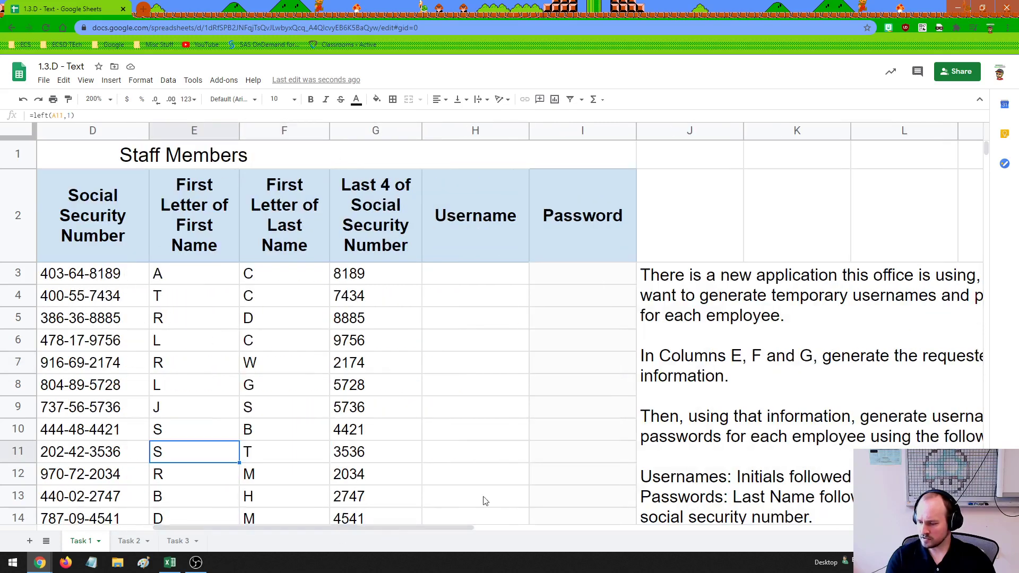
pyautogui.scroll(-1, 624, 475)
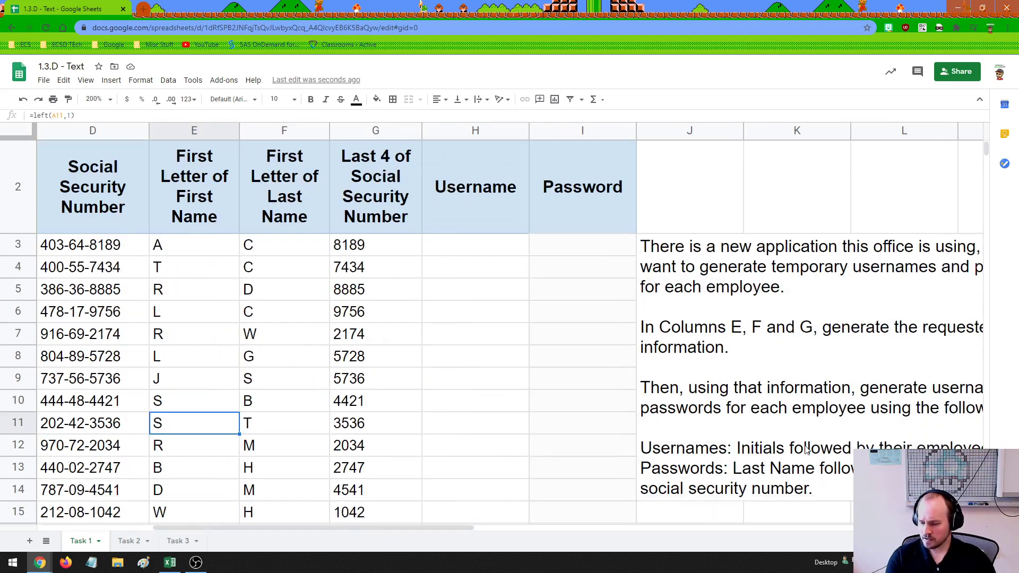
pyautogui.moveTo(447, 525); pyautogui.dragTo(480, 535)
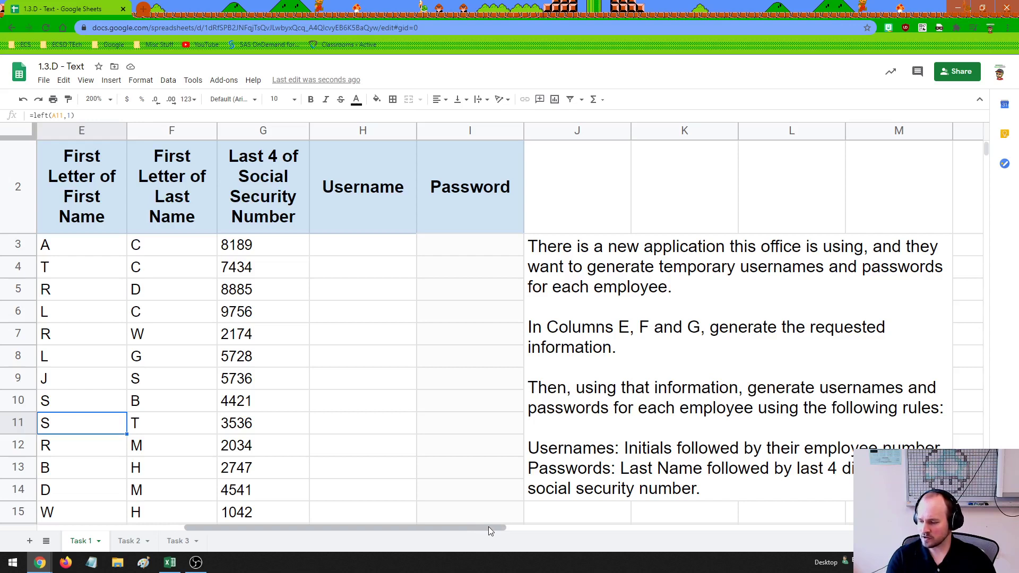
pyautogui.click(602, 457)
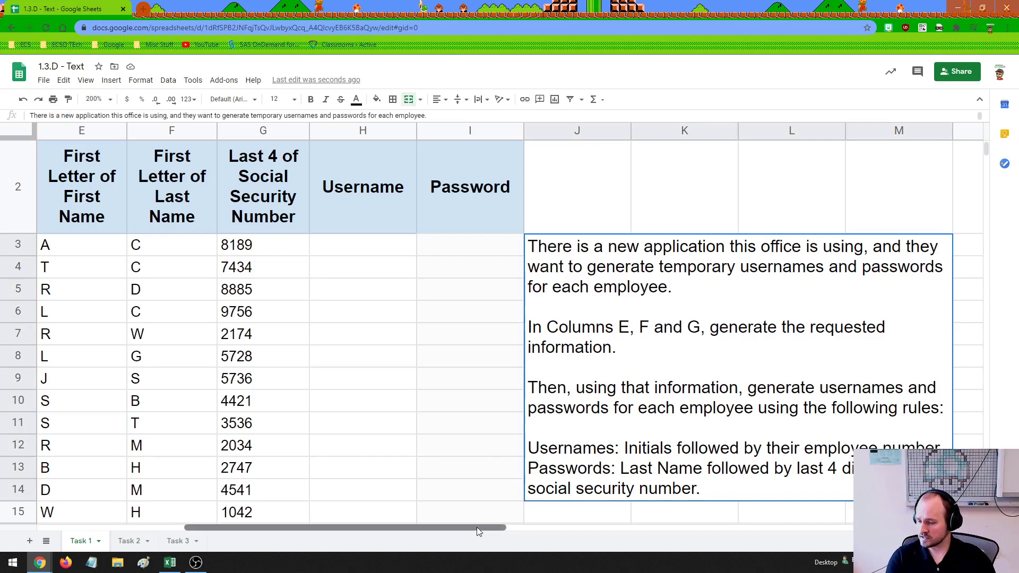
pyautogui.moveTo(477, 527); pyautogui.dragTo(464, 528)
pyautogui.click(206, 255)
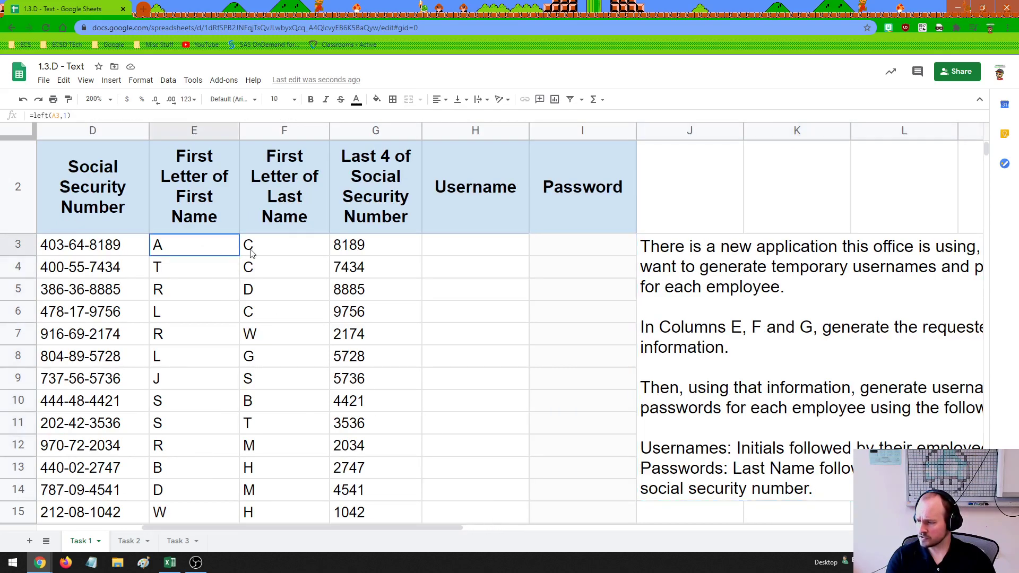
pyautogui.moveTo(251, 253); pyautogui.dragTo(255, 253)
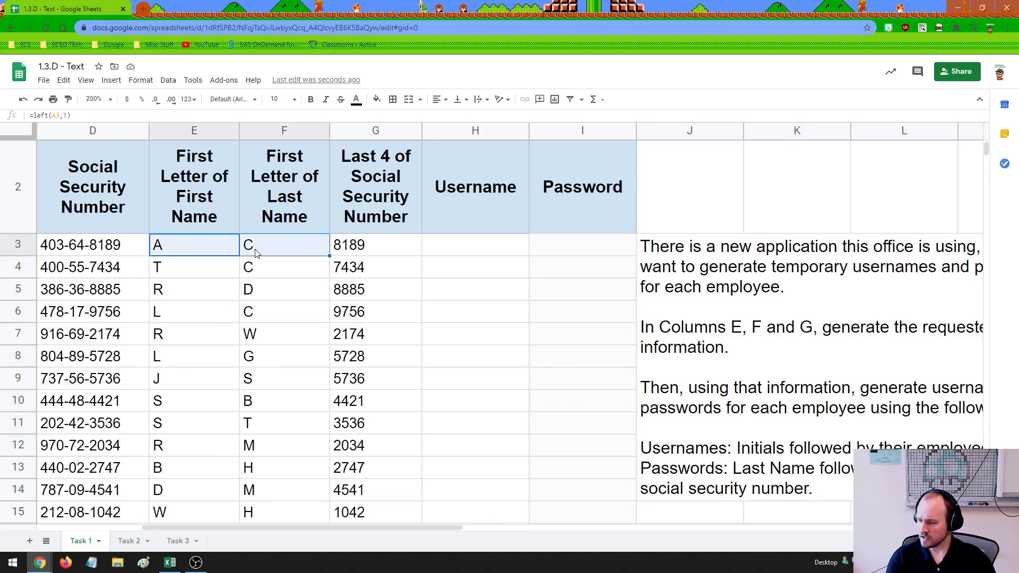
pyautogui.moveTo(307, 527); pyautogui.dragTo(288, 527)
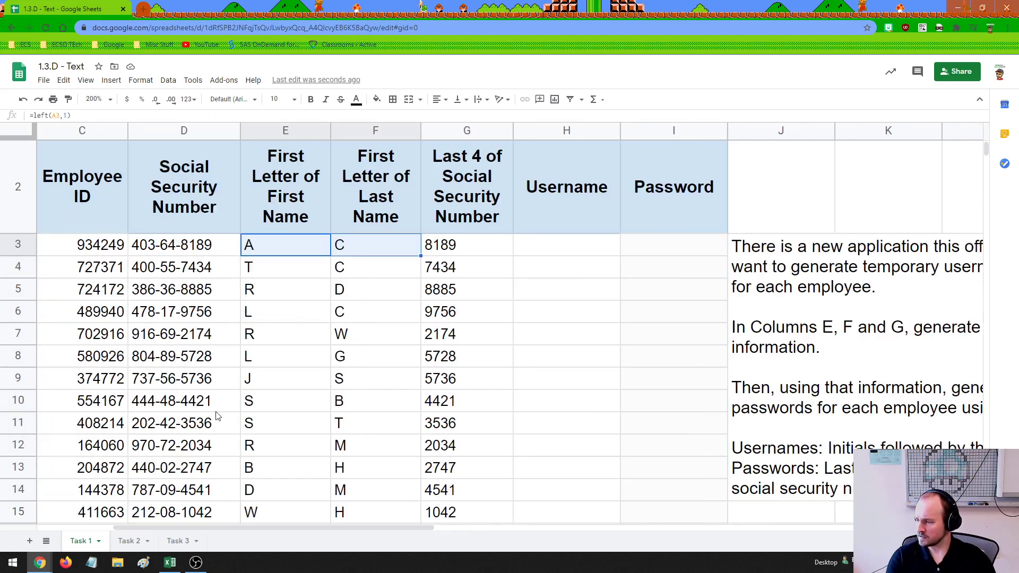
pyautogui.click(99, 247)
# - Enter the formula =E3&F3&C3 in H3 to build the username and check it against the initials and employee ID in row 3
pyautogui.click(535, 251)
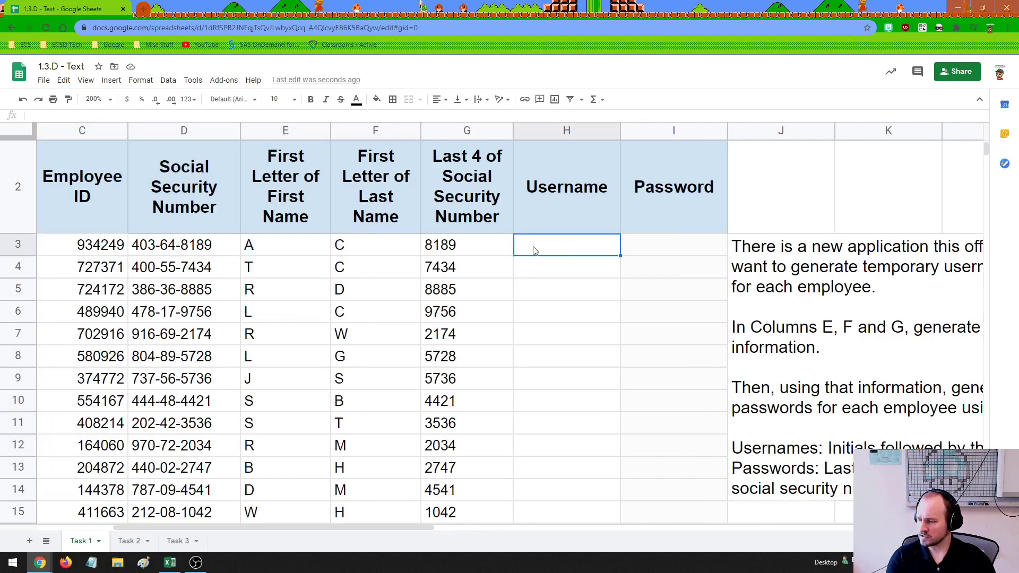
pyautogui.moveTo(409, 528); pyautogui.dragTo(381, 526)
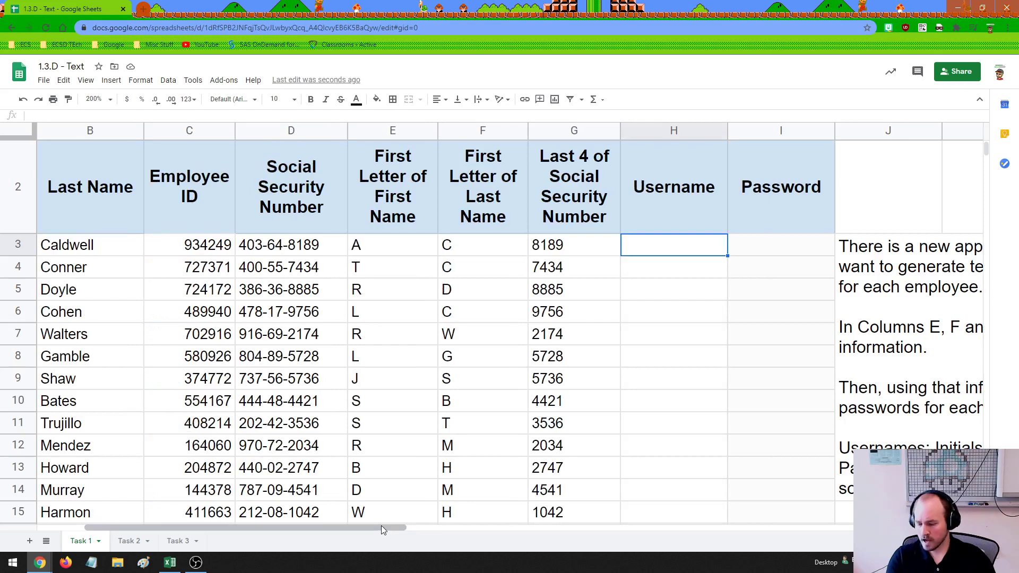
pyautogui.write('=')
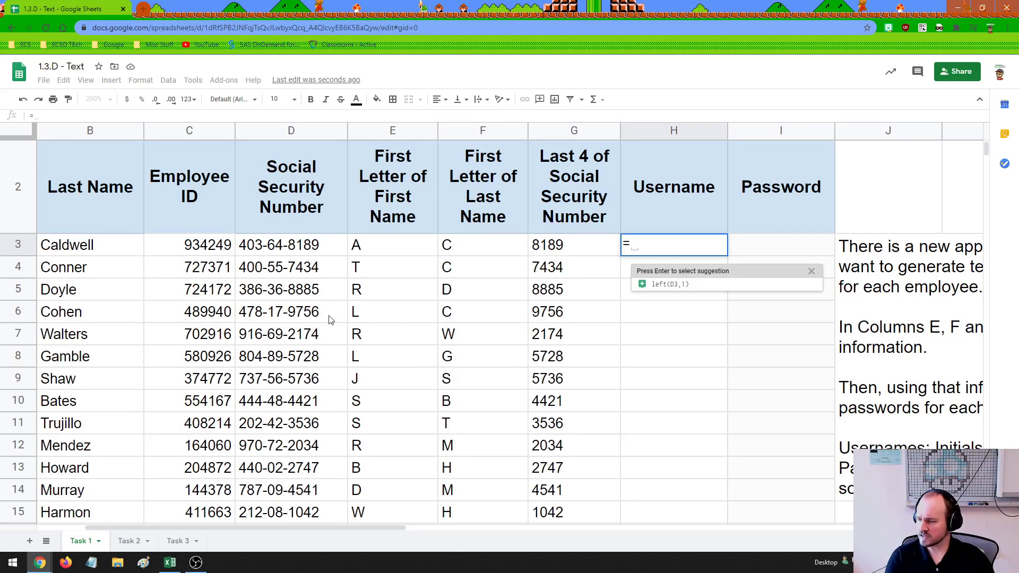
pyautogui.click(375, 248)
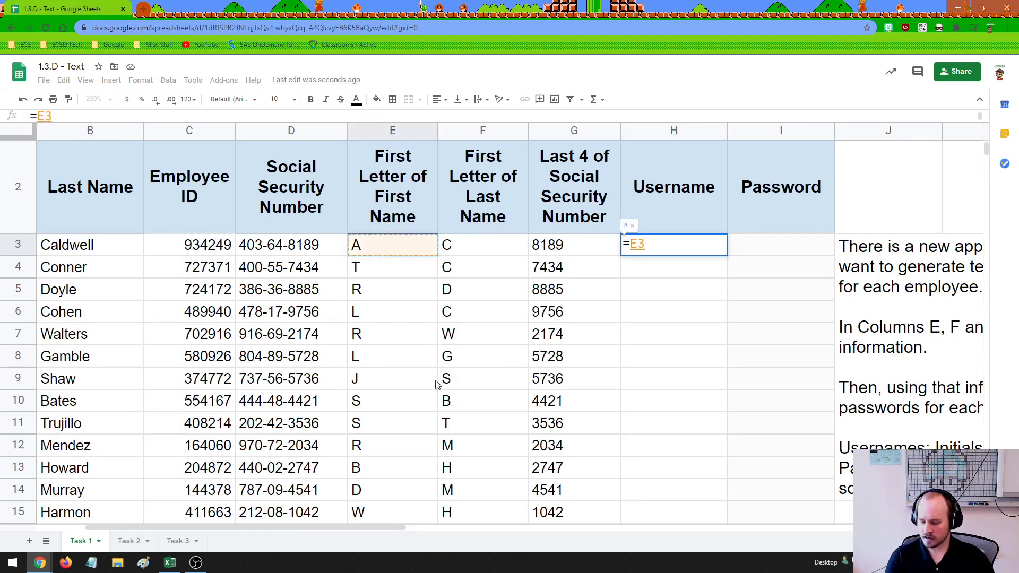
pyautogui.write('&')
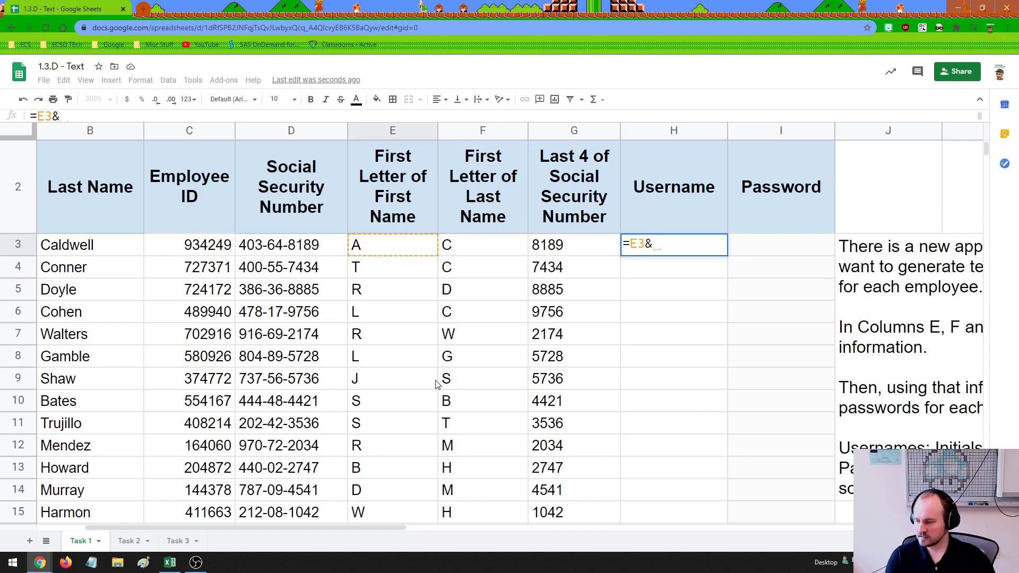
pyautogui.click(498, 251)
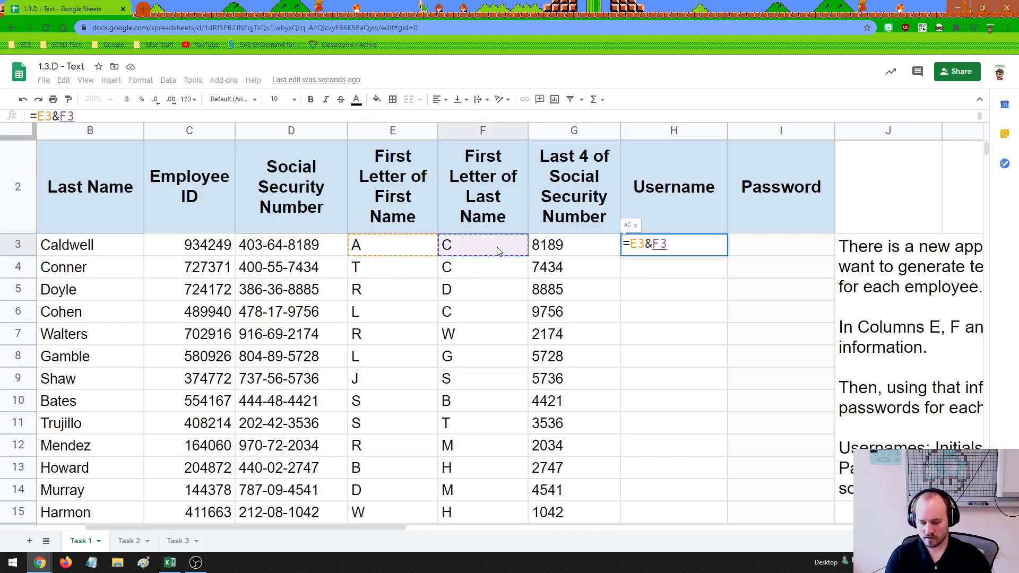
pyautogui.write('&')
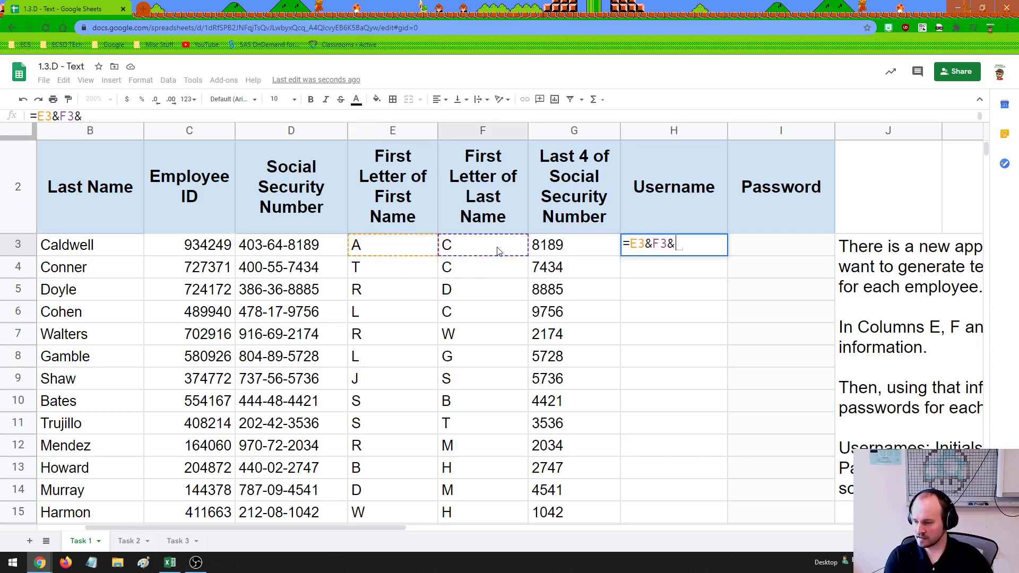
pyautogui.click(229, 253)
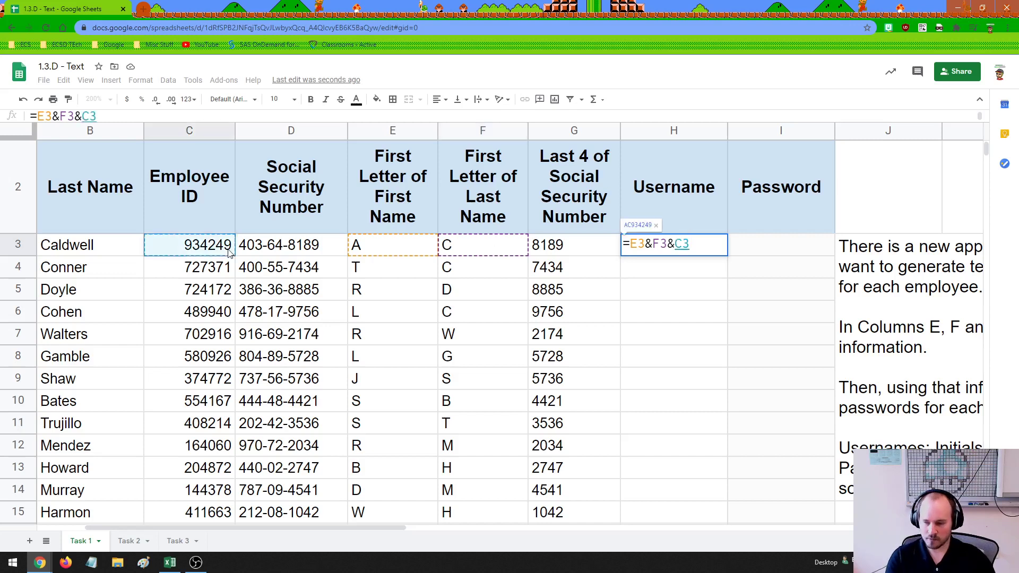
pyautogui.press('Return')
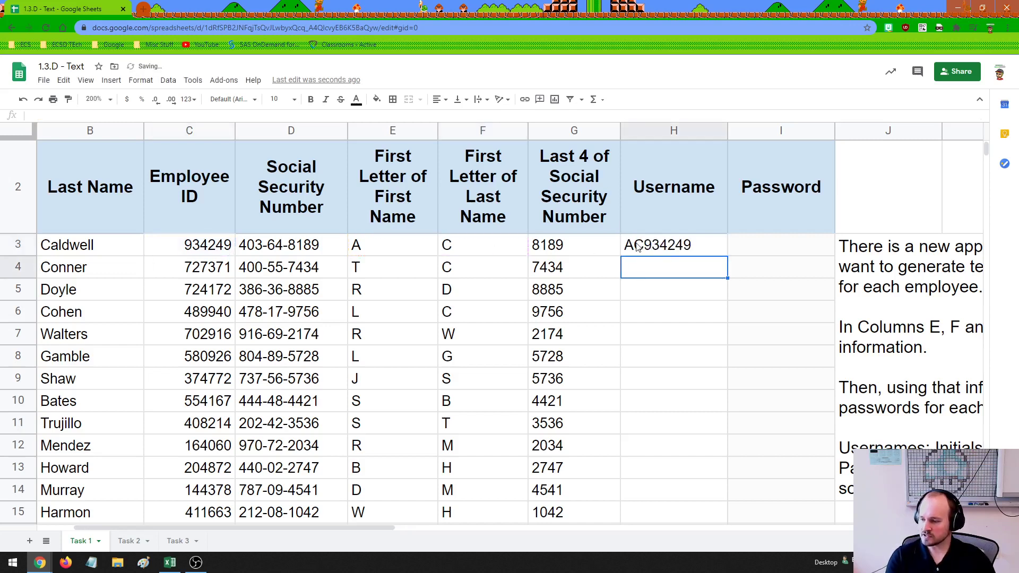
pyautogui.click(668, 251)
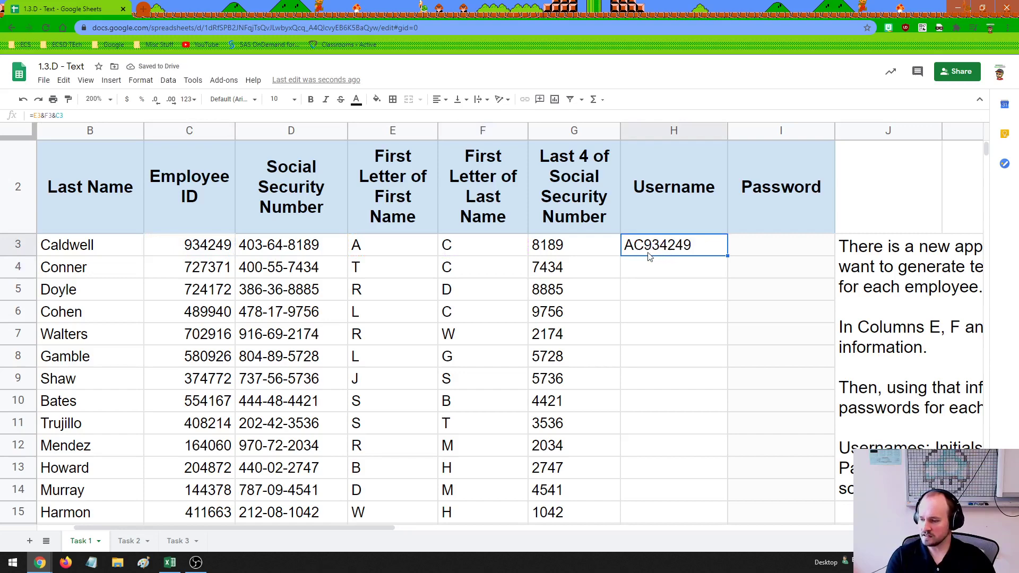
pyautogui.click(421, 251)
pyautogui.click(485, 251)
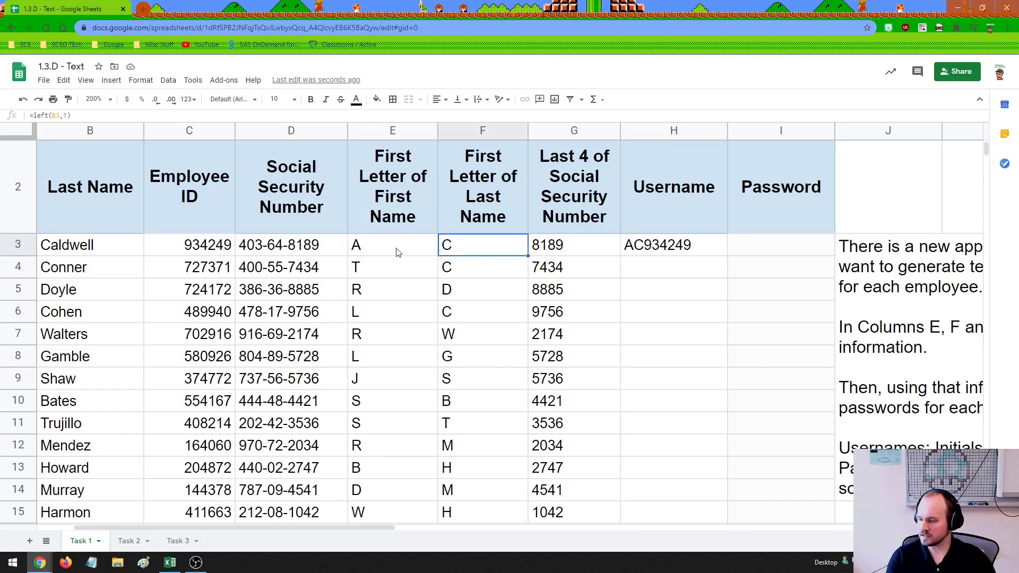
pyautogui.click(197, 246)
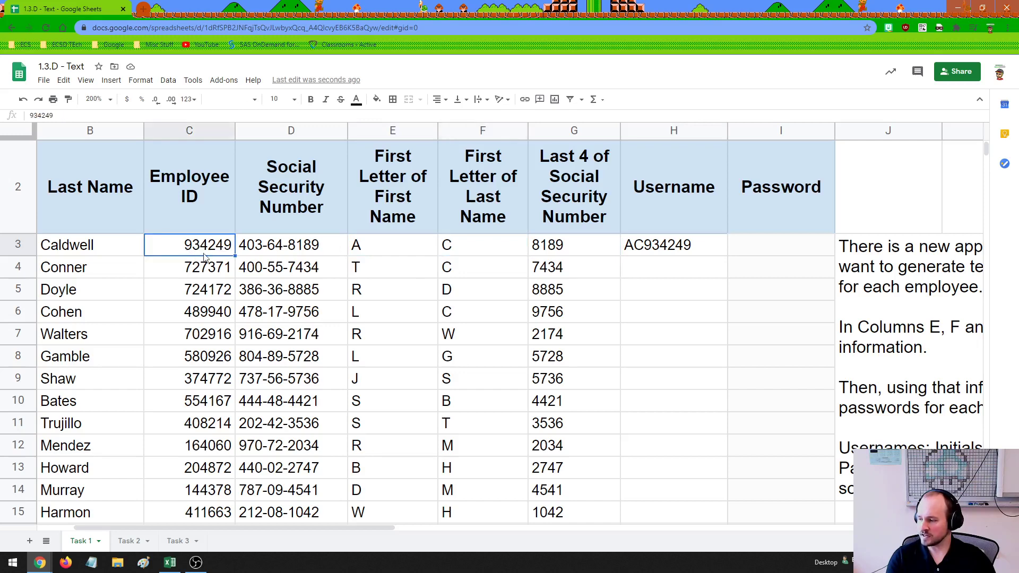
pyautogui.click(657, 253)
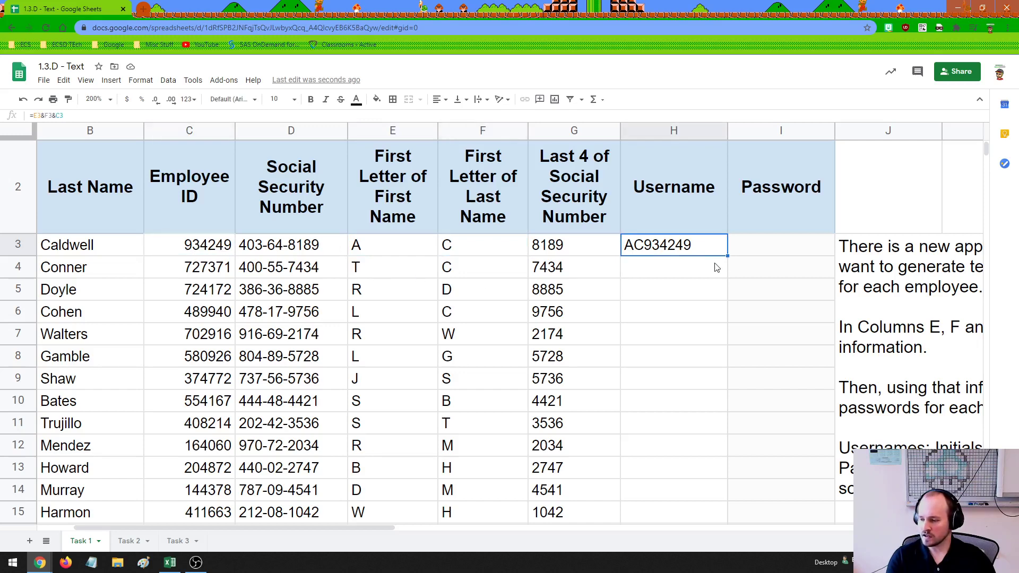
# - Fill the username formula in H3 down column H to the last employee in row 47
pyautogui.moveTo(727, 257); pyautogui.dragTo(713, 451)
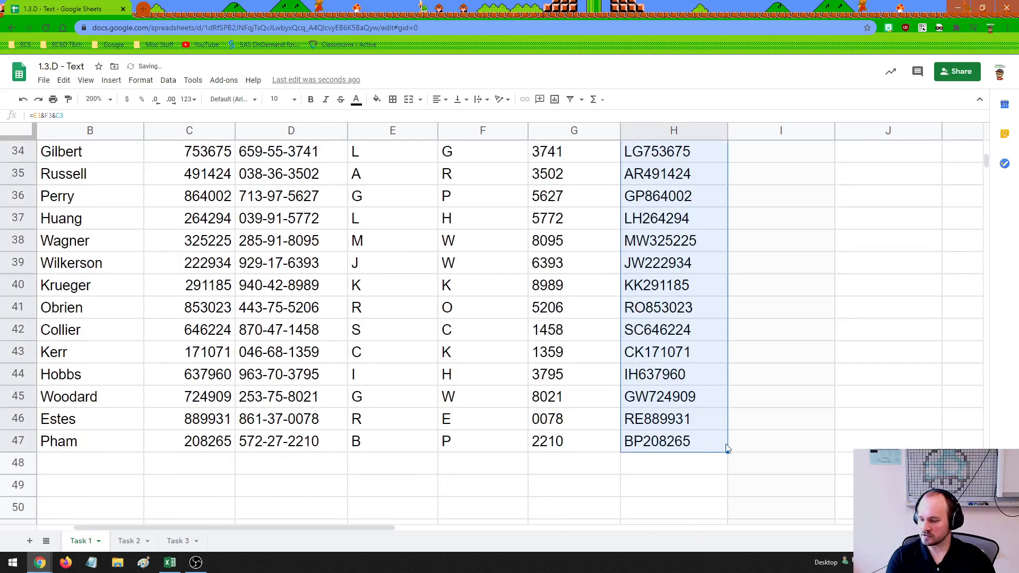
pyautogui.scroll(3, 767, 433)
pyautogui.scroll(10, 770, 434)
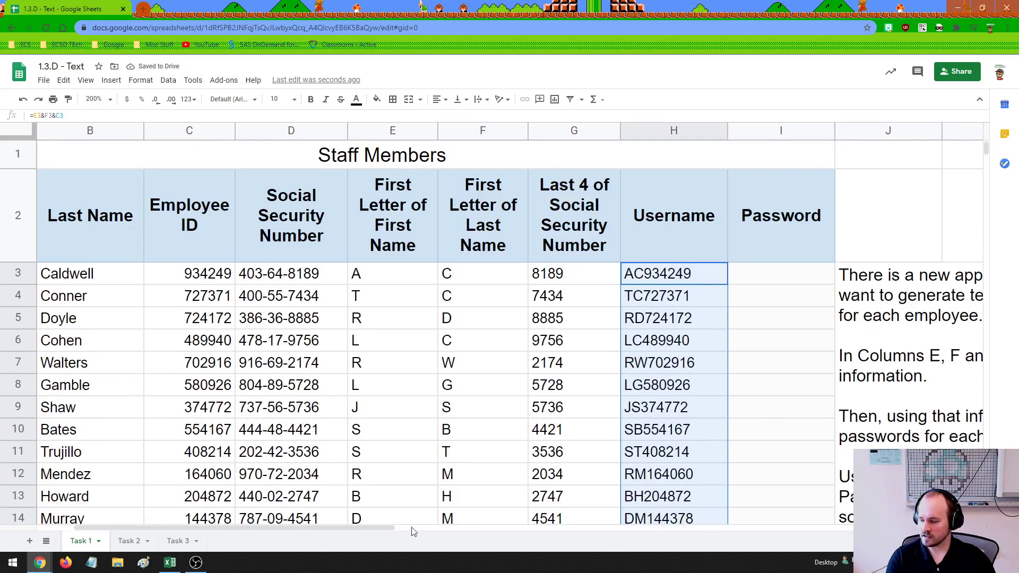
# - Set the sheet's zoom to 150% with the columns from First Name through Password in view
pyautogui.moveTo(372, 528)
pyautogui.mouseDown()
pyautogui.moveTo(410, 529)
pyautogui.moveTo(353, 528)
pyautogui.mouseUp()
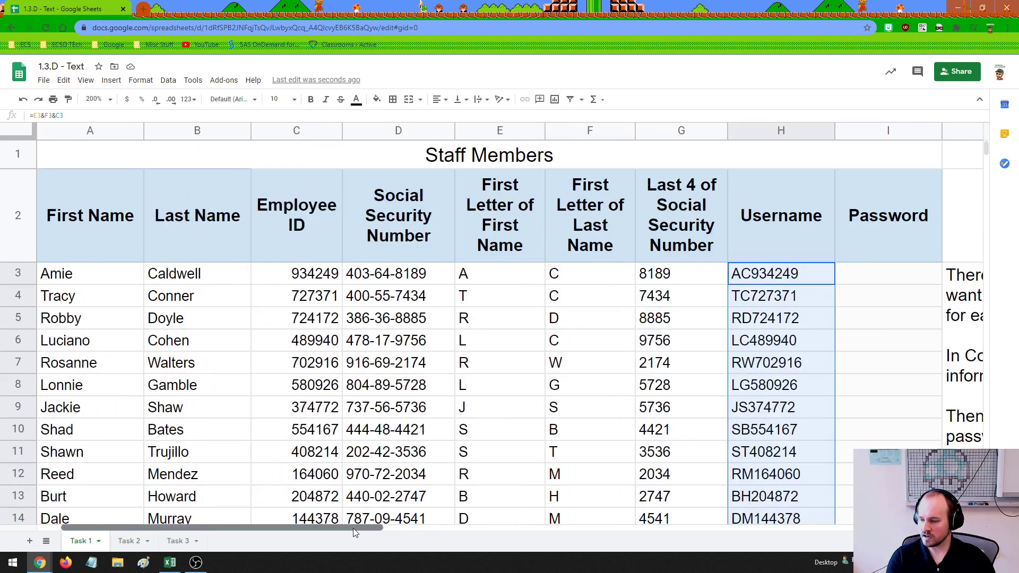
pyautogui.click(106, 100)
pyautogui.click(99, 203)
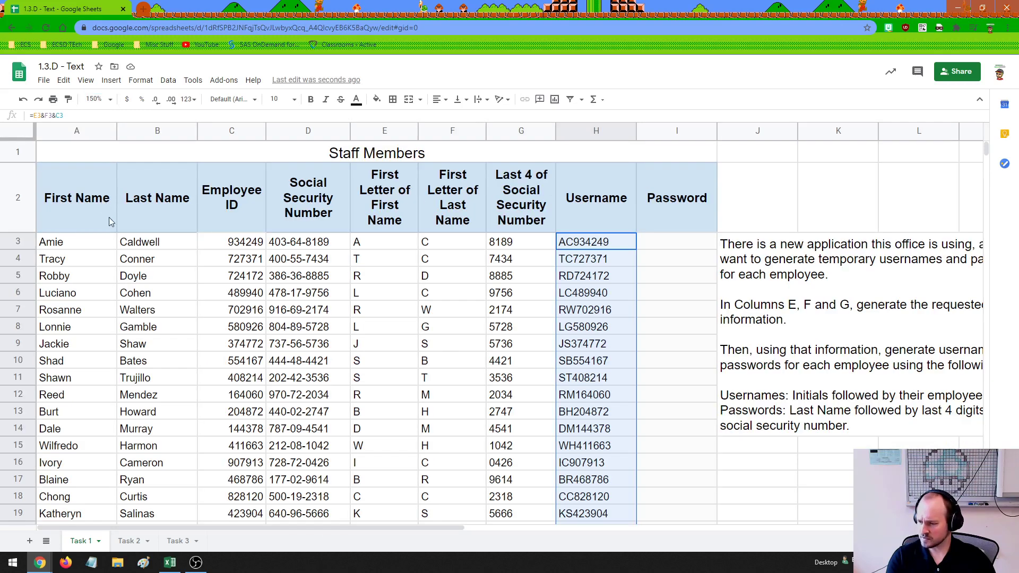
# - Check the copied username formulas in cells H8 to H14
pyautogui.scroll(-2, 475, 303)
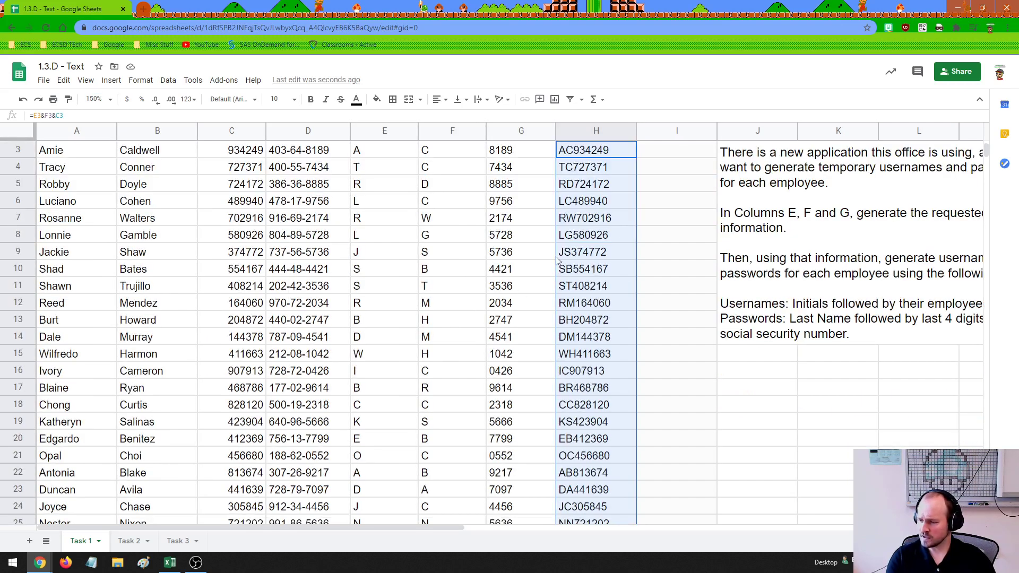
pyautogui.click(581, 238)
pyautogui.click(584, 253)
pyautogui.click(587, 270)
pyautogui.click(589, 288)
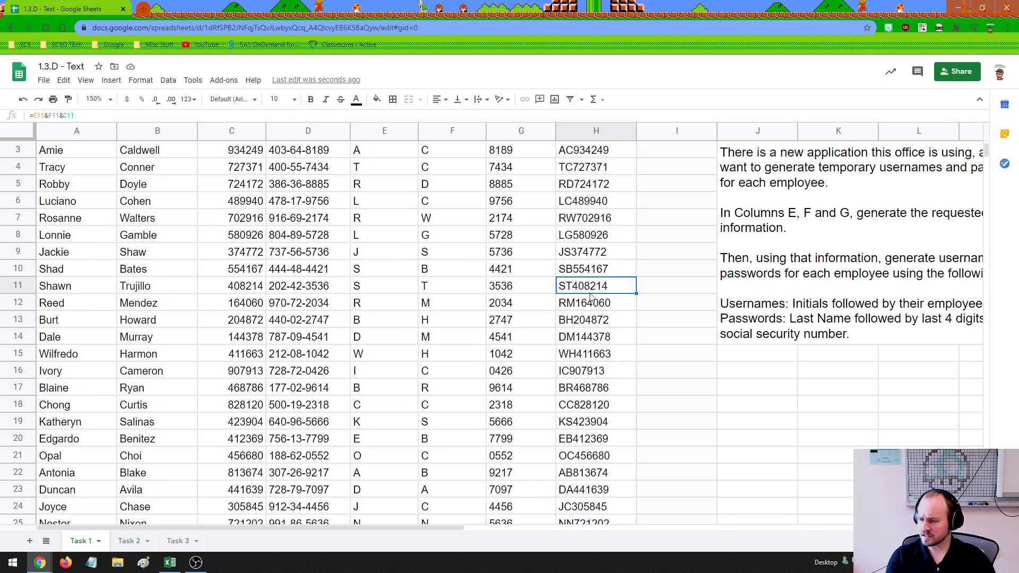
pyautogui.click(592, 304)
pyautogui.click(595, 322)
pyautogui.click(595, 338)
pyautogui.scroll(2, 592, 361)
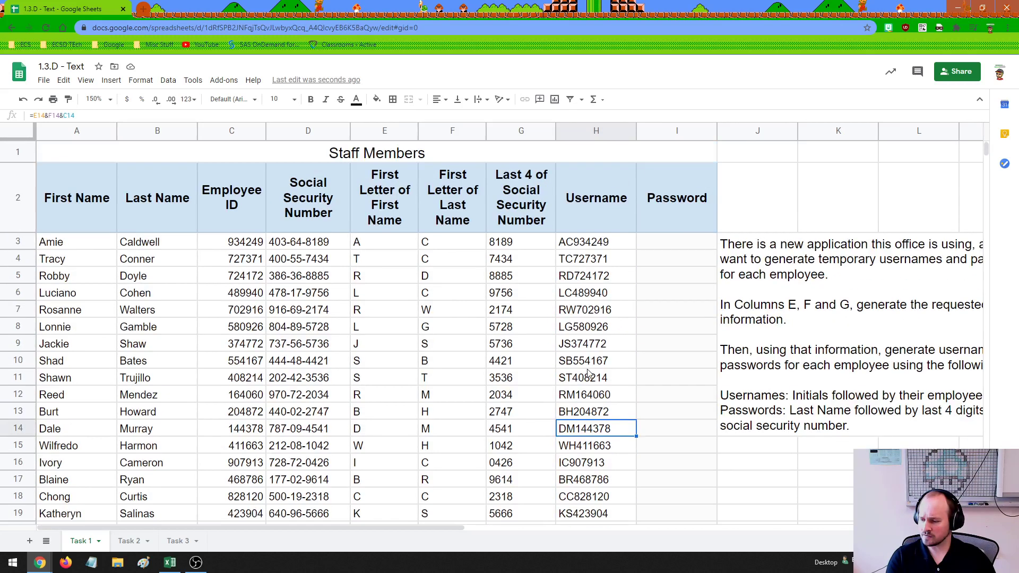
# - Review the password rule and locate the last name in B3, the Social Security digits in G3 and the Password cell I3
pyautogui.click(653, 247)
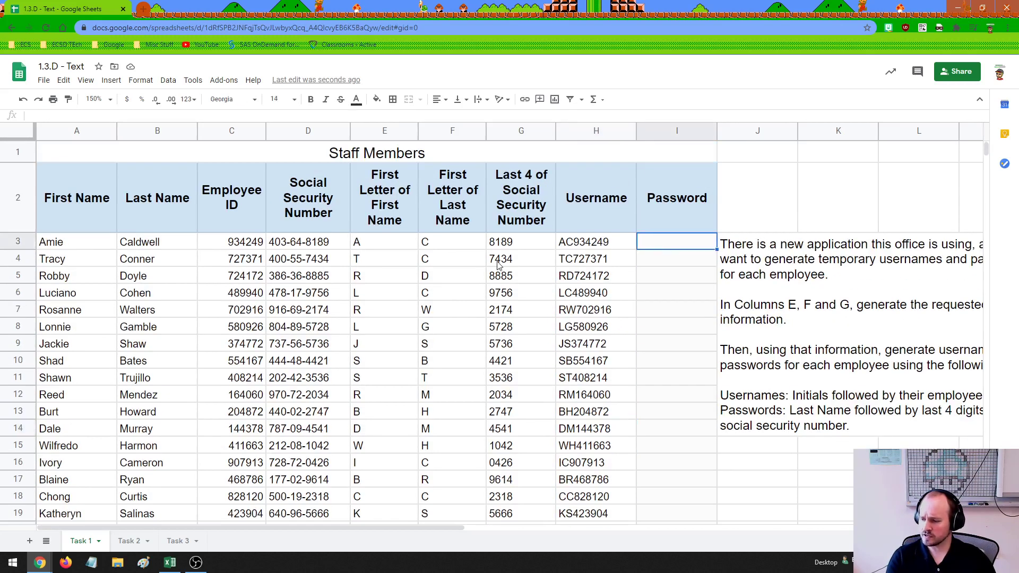
pyautogui.moveTo(509, 250); pyautogui.dragTo(519, 485)
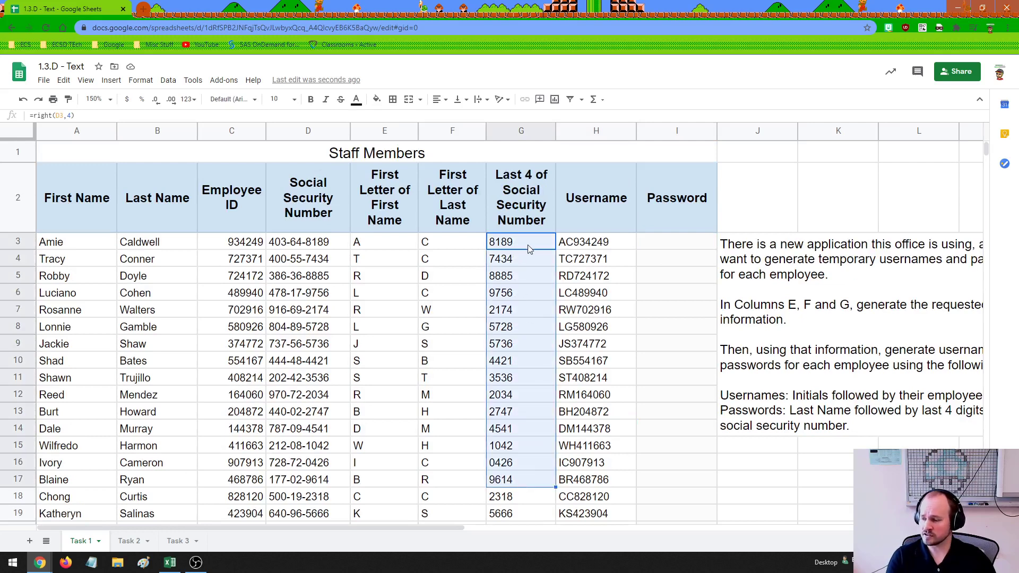
pyautogui.click(673, 243)
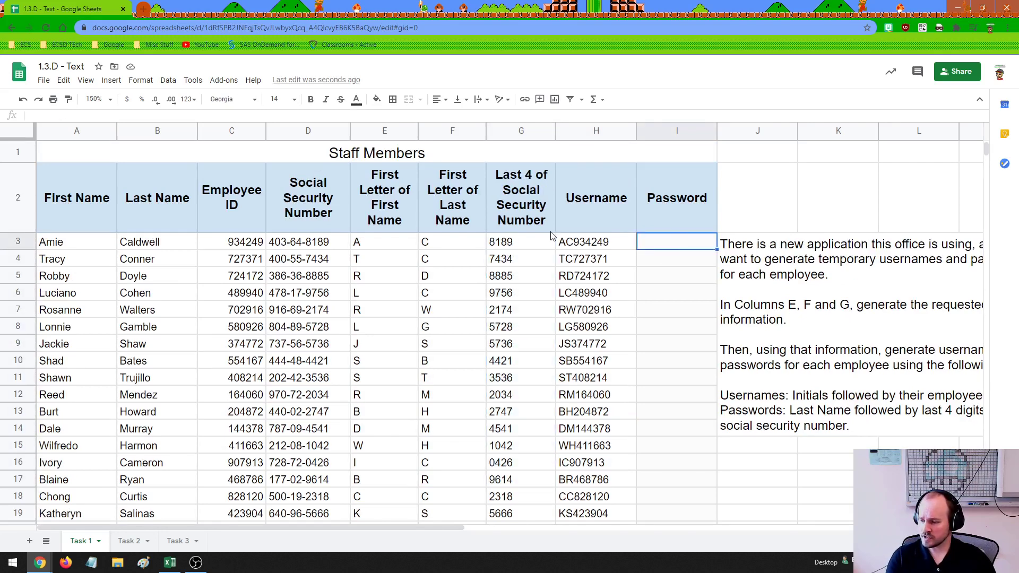
pyautogui.click(523, 247)
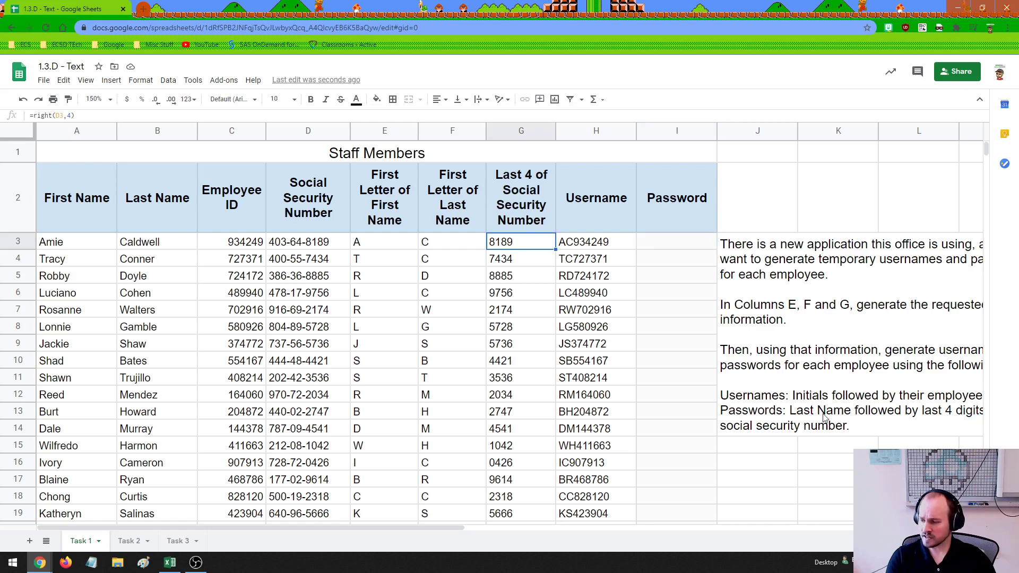
pyautogui.click(157, 252)
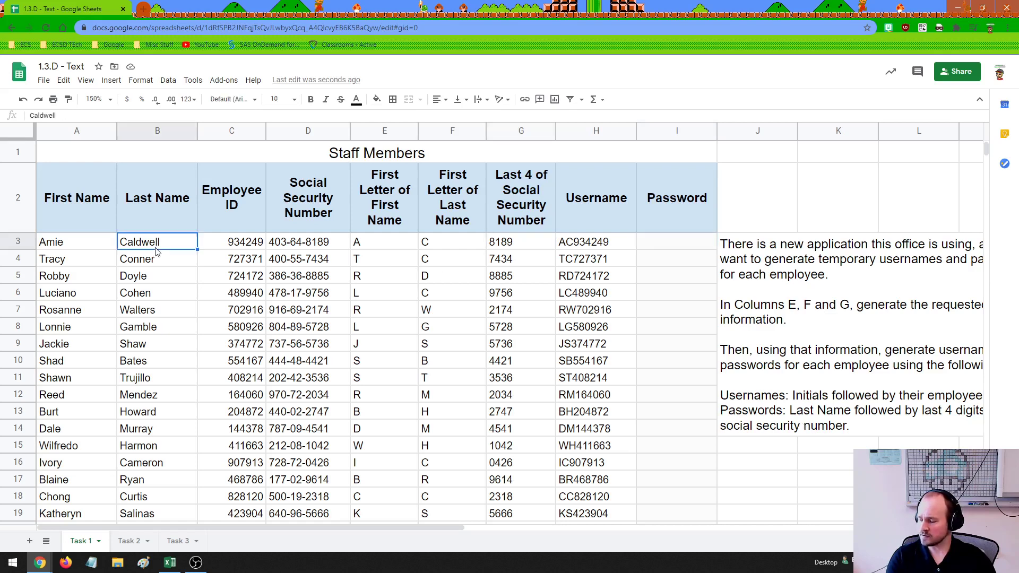
pyautogui.click(533, 247)
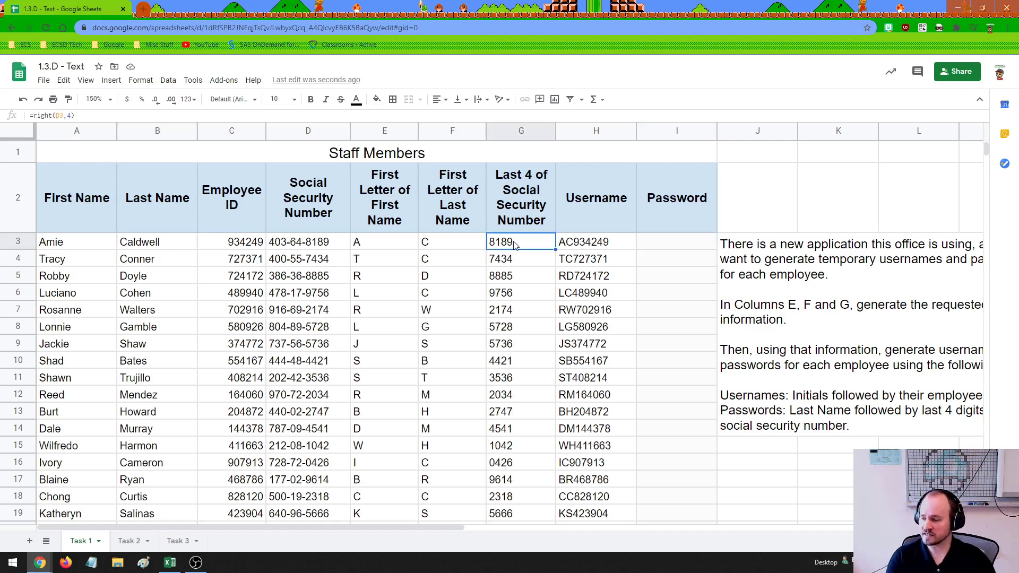
pyautogui.moveTo(674, 244); pyautogui.dragTo(678, 523)
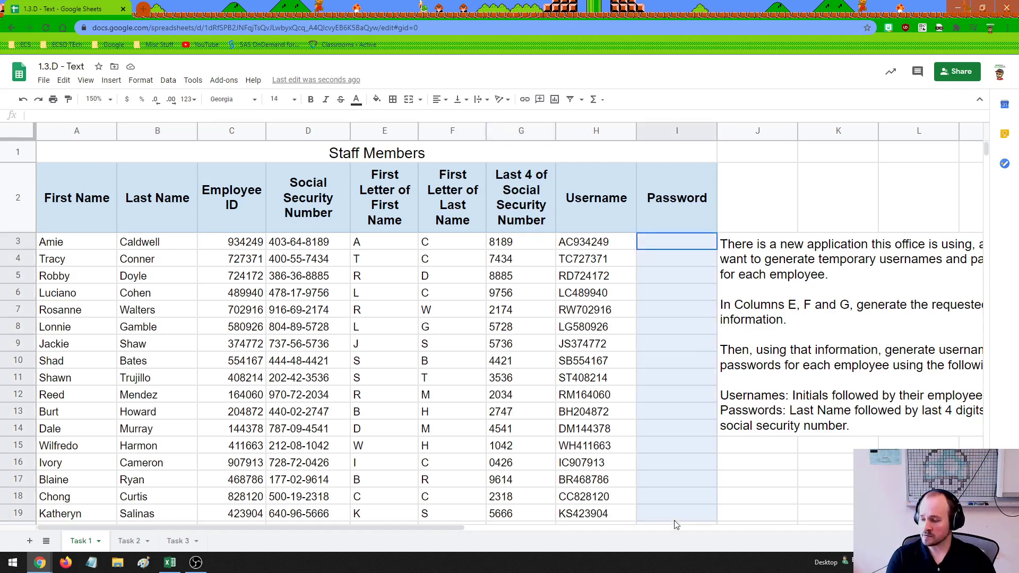
pyautogui.click(662, 273)
pyautogui.click(666, 247)
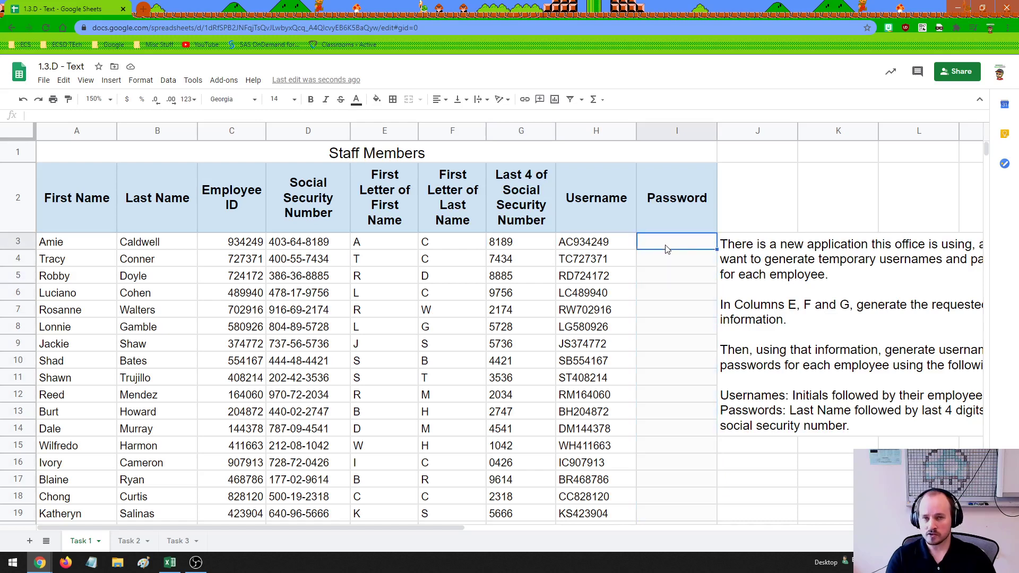